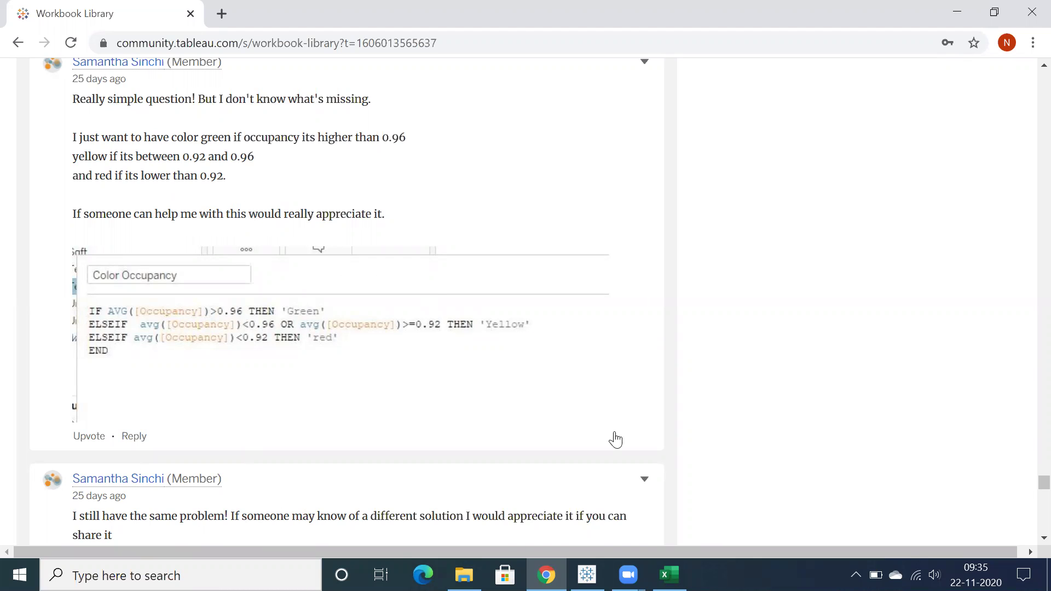
Step: Look over the Product occupancy data in the Excel workbook
{"action": "left_click", "coordinate": [669, 574]}
{"action": "left_click", "coordinate": [154, 234]}
{"action": "left_click", "coordinate": [187, 348]}
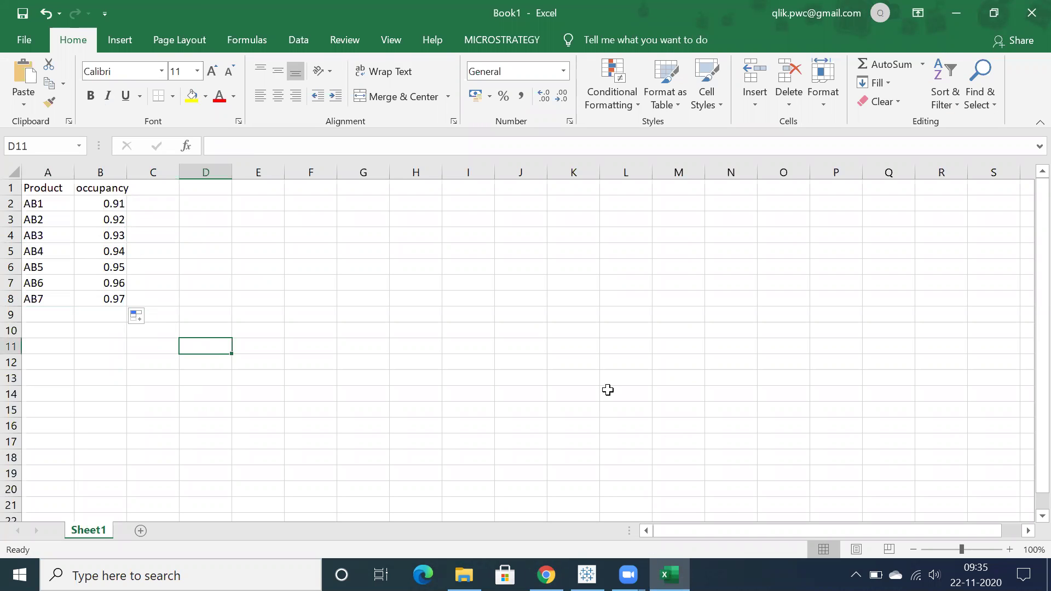
Step: Build a table in Tableau listing occupancy for each Product
{"action": "left_click", "coordinate": [587, 574]}
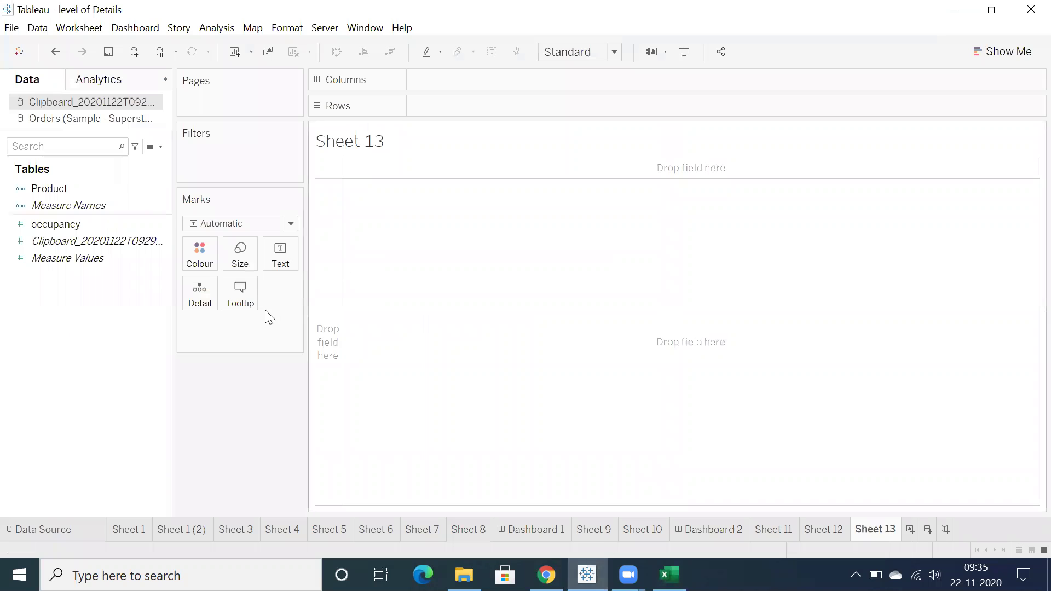
{"action": "left_click", "coordinate": [69, 189]}
{"action": "double_click", "coordinate": [65, 191]}
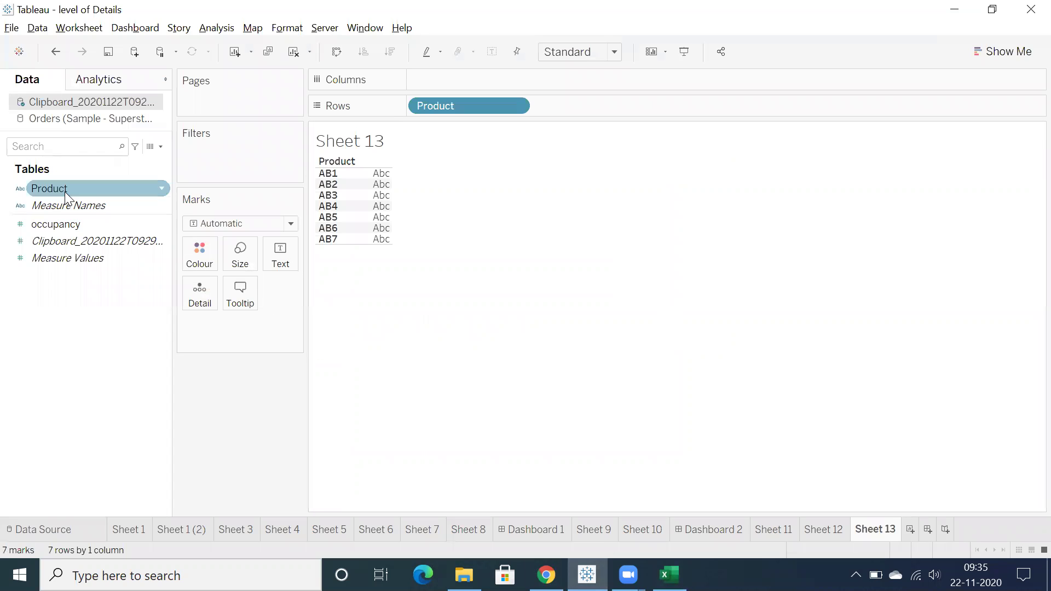
{"action": "left_click", "coordinate": [66, 225]}
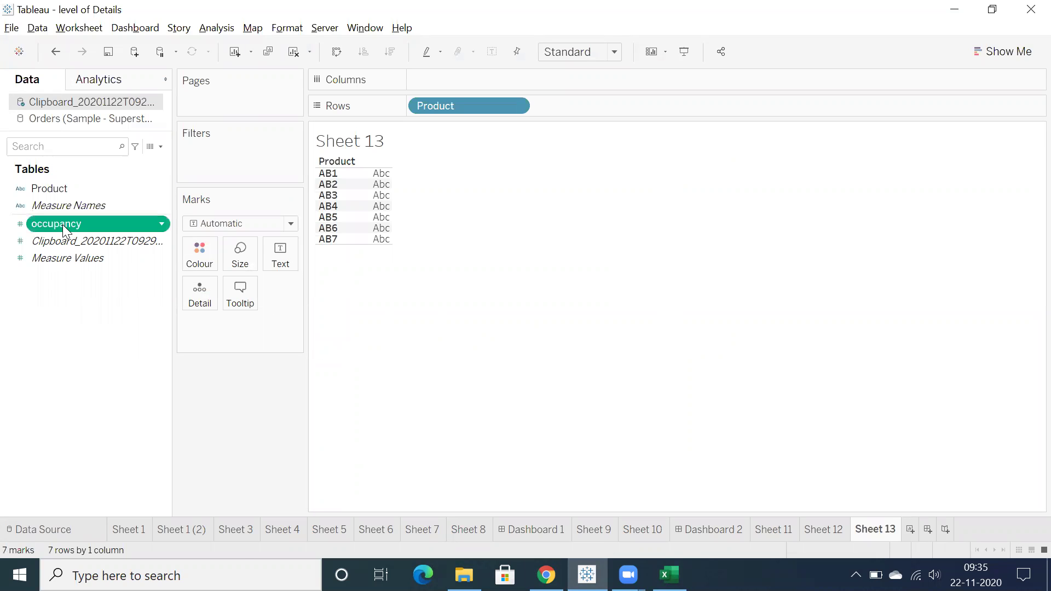
{"action": "double_click", "coordinate": [62, 224]}
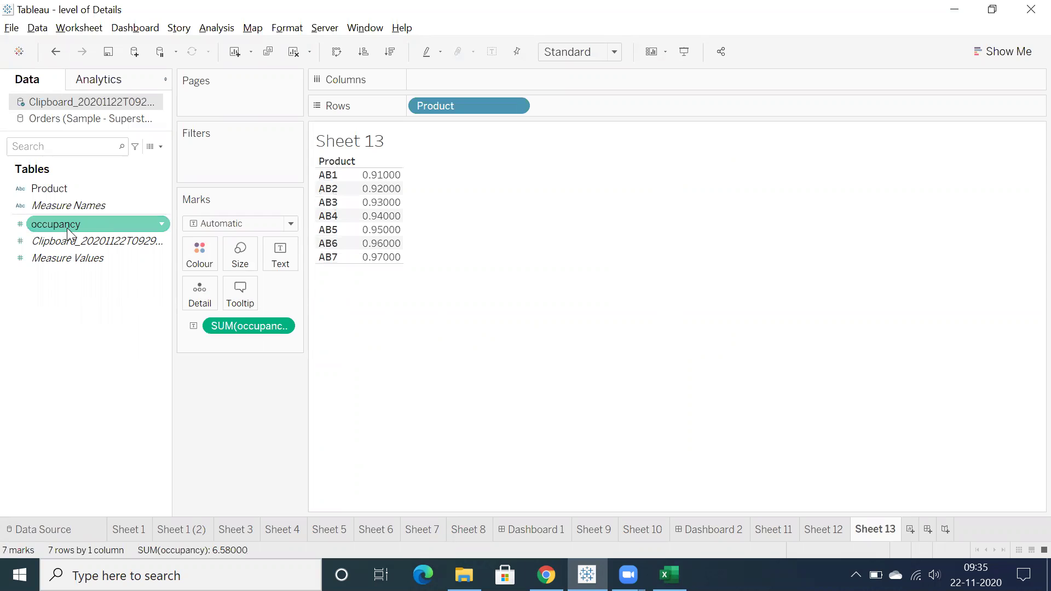
Step: Format occupancy as Standard two-decimal numbers, hide the sheet title, and return to the forum post
{"action": "left_click", "coordinate": [281, 327]}
{"action": "left_click", "coordinate": [268, 386]}
{"action": "left_click", "coordinate": [104, 222]}
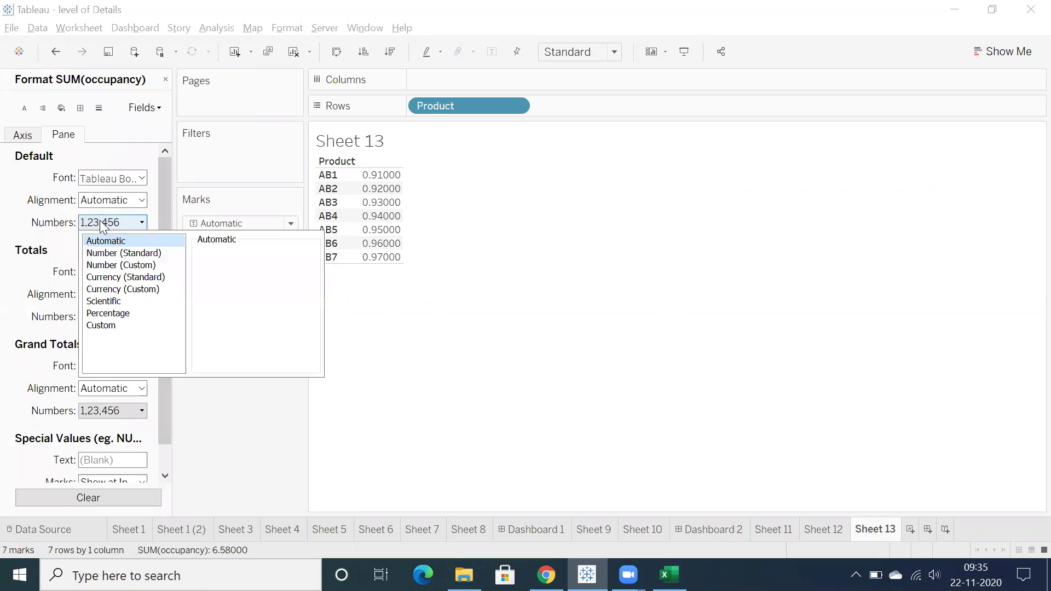
{"action": "left_click", "coordinate": [106, 251]}
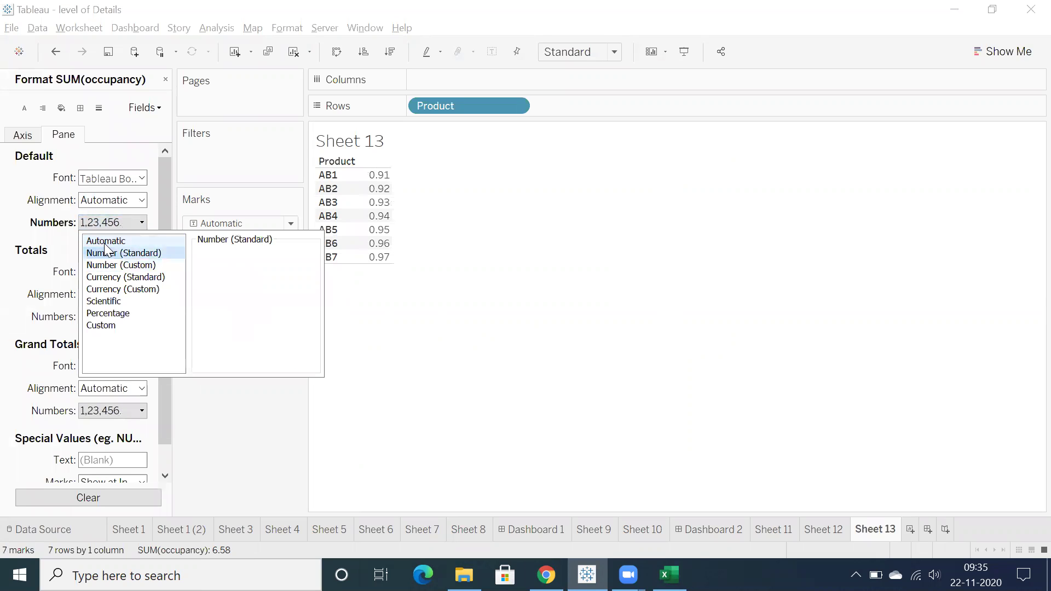
{"action": "left_click", "coordinate": [340, 320]}
{"action": "right_click", "coordinate": [351, 143]}
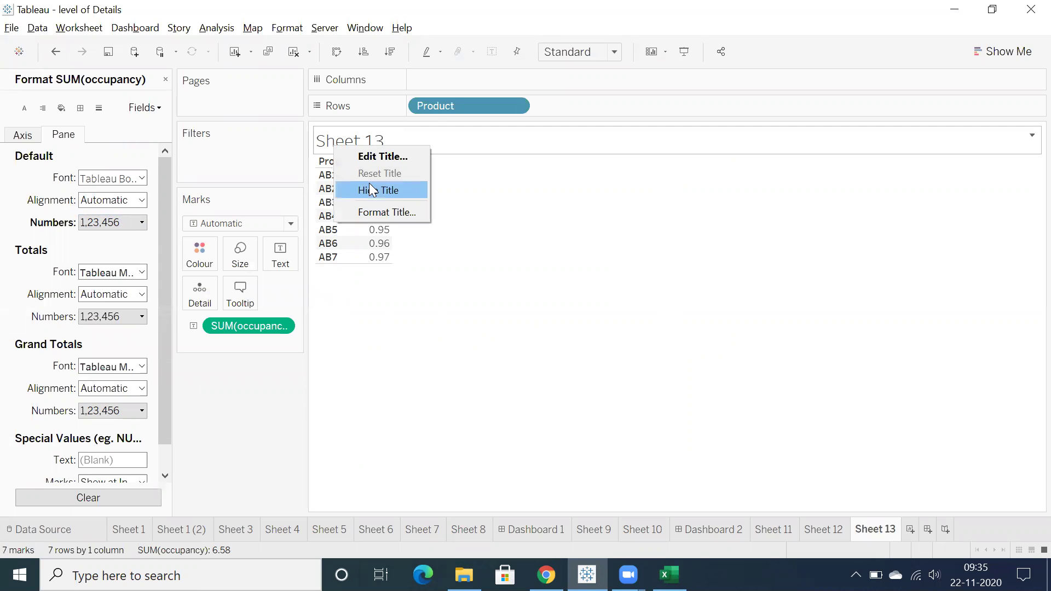
{"action": "left_click", "coordinate": [375, 190]}
{"action": "left_click", "coordinate": [166, 80]}
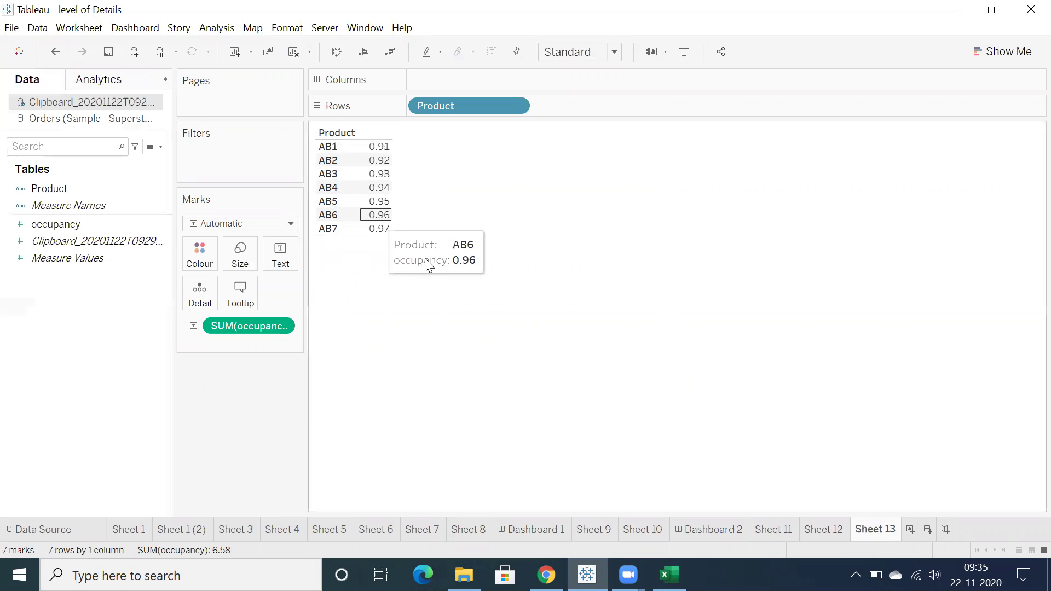
{"action": "left_click", "coordinate": [546, 575]}
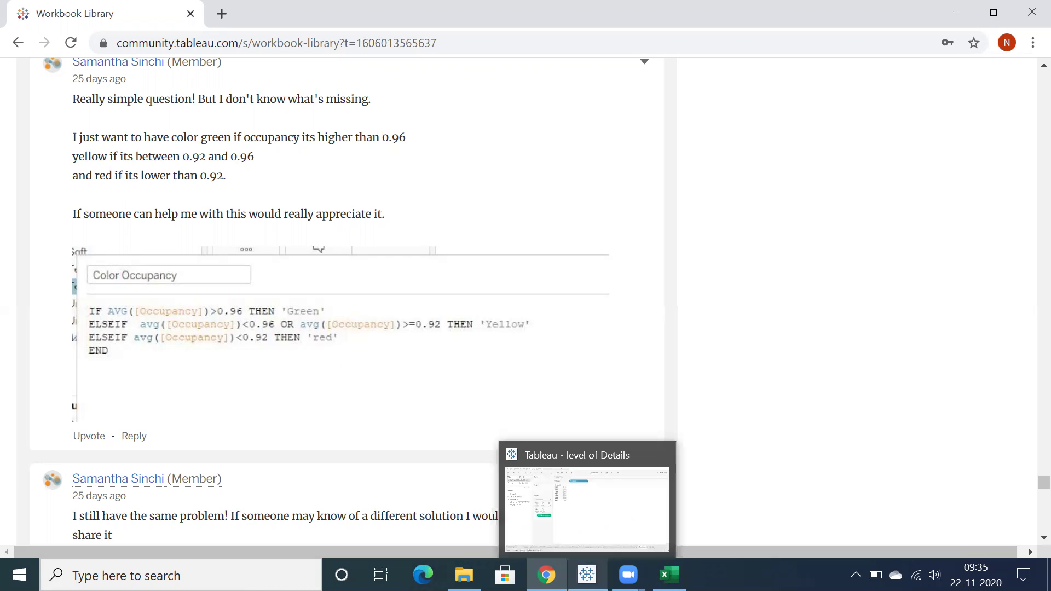
Step: Go back to Sheet 13's Product occupancy table in Tableau
{"action": "left_click", "coordinate": [587, 575]}
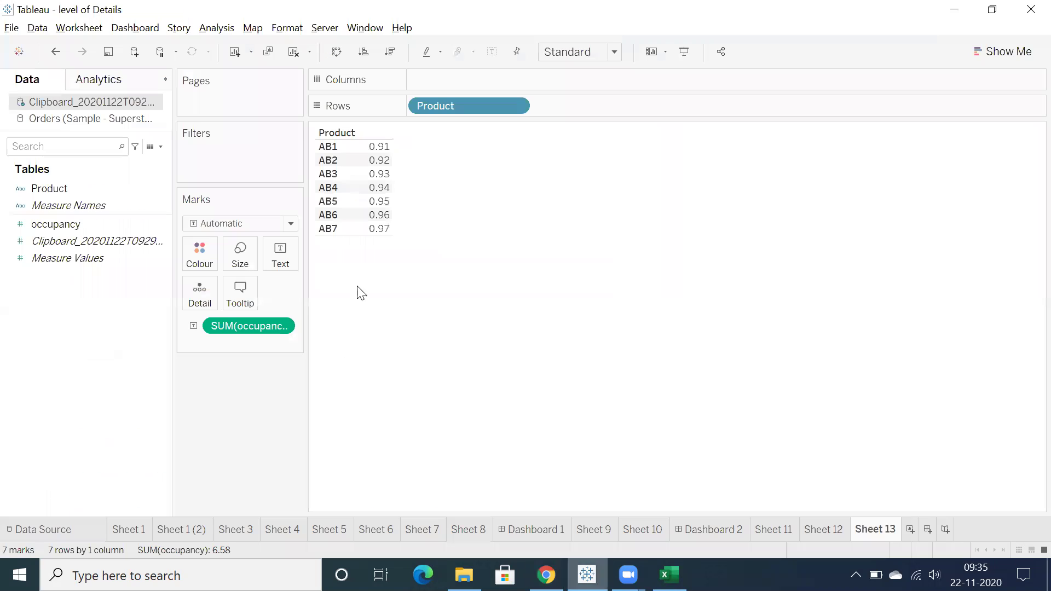
Step: Create a calculated field starting IF AVG([occupancy]) > 0.96 THEN "Green"
{"action": "left_click", "coordinate": [212, 29]}
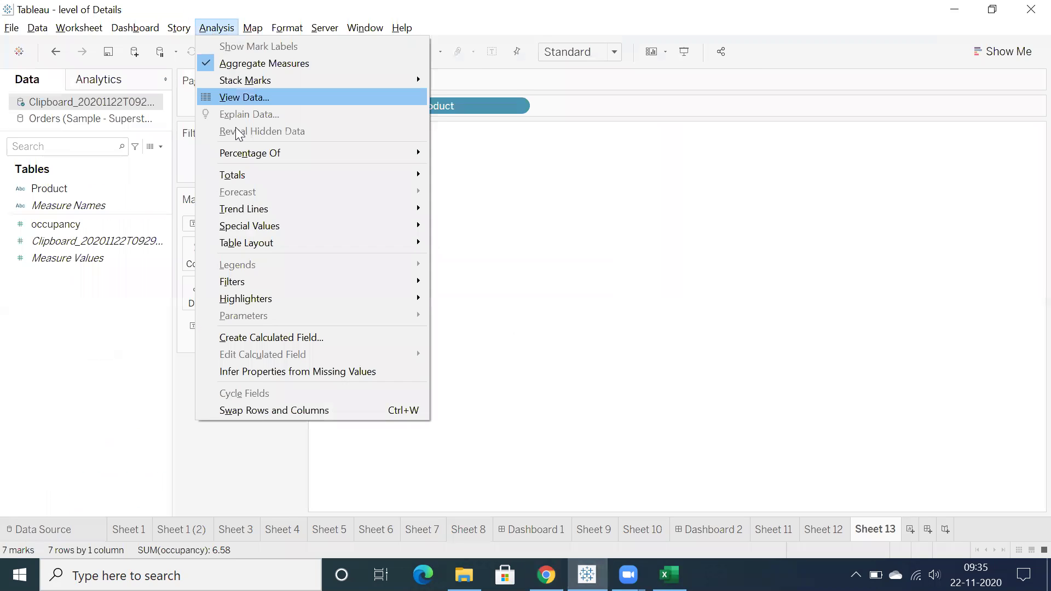
{"action": "left_click", "coordinate": [266, 328]}
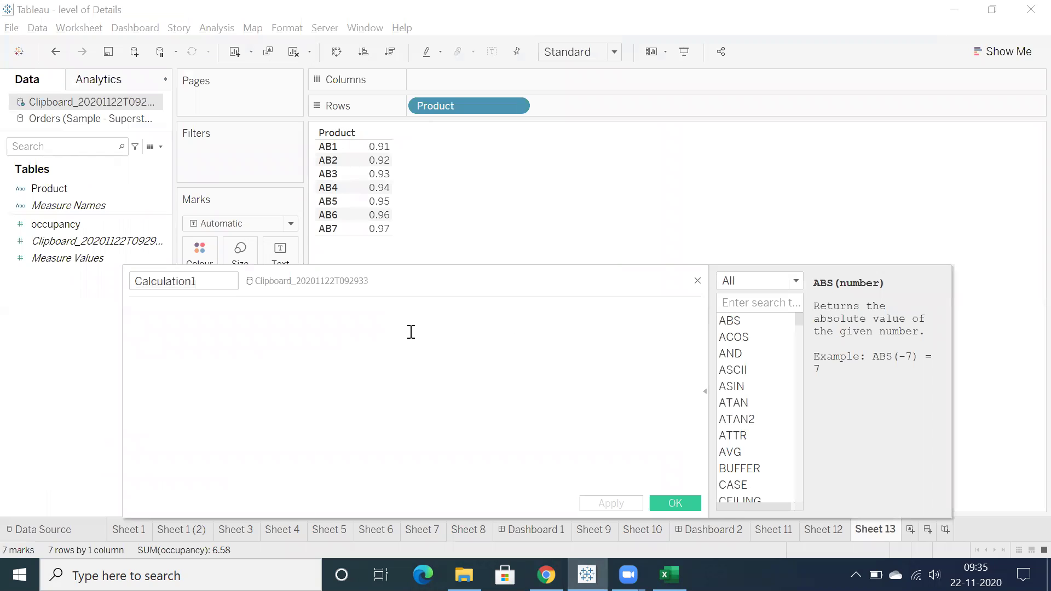
{"action": "type", "text": "IF "}
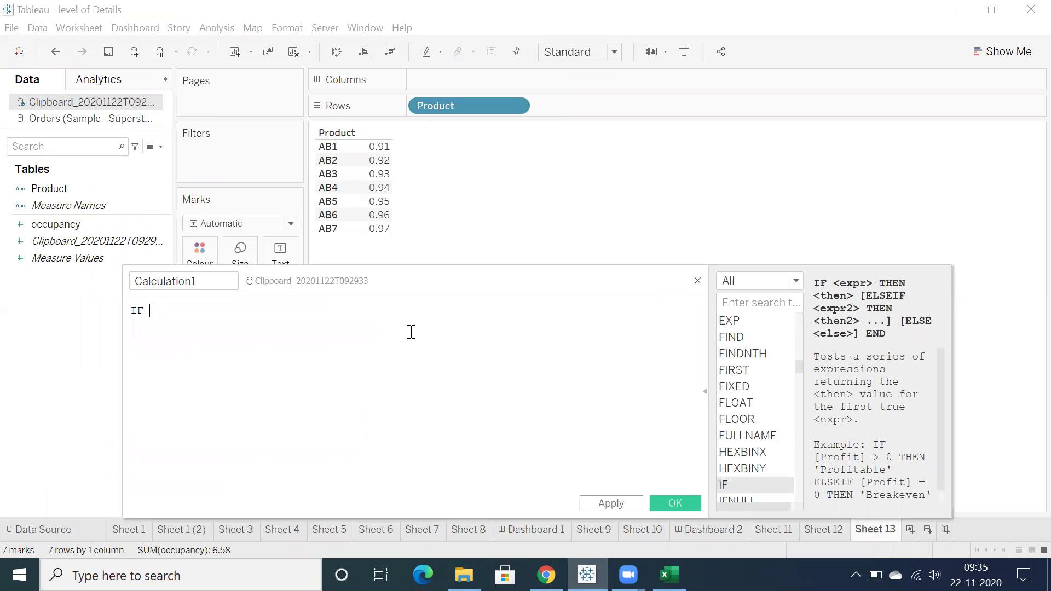
{"action": "type", "text": "avg"}
{"action": "key", "text": "Return"}
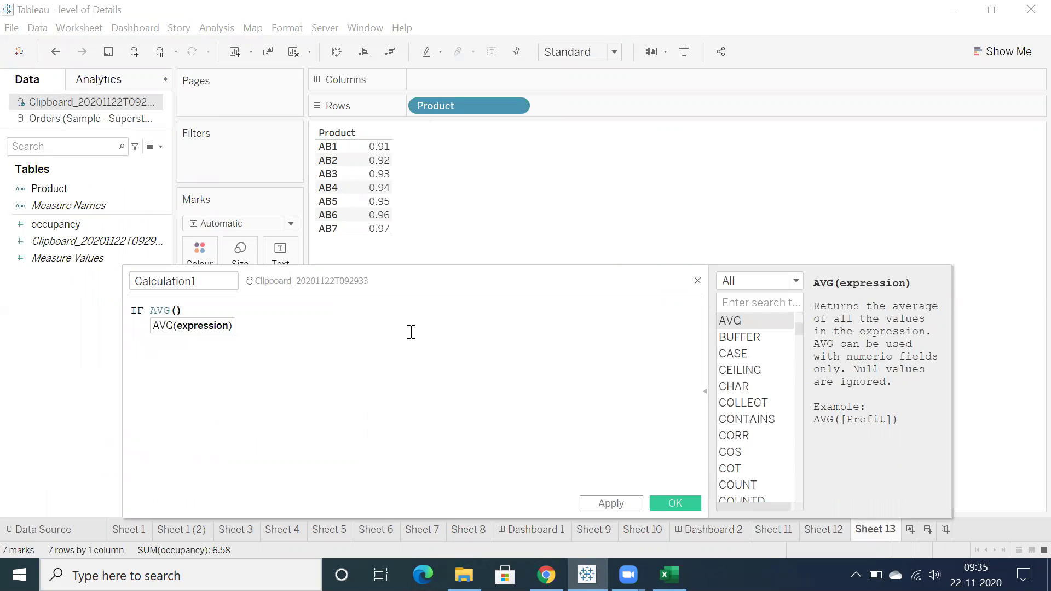
{"action": "type", "text": "occ"}
{"action": "key", "text": "Return"}
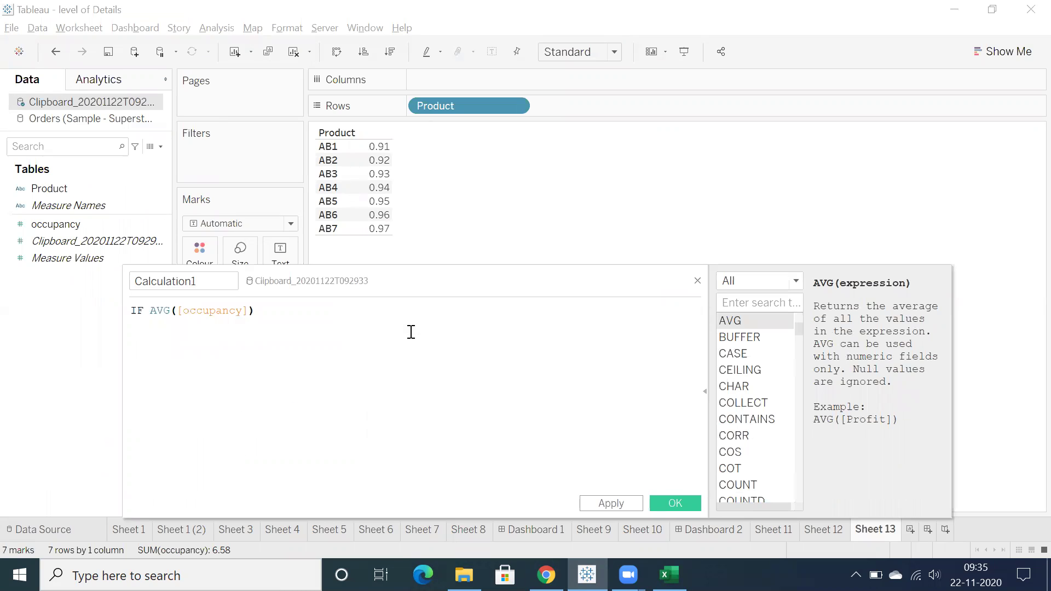
{"action": "type", "text": "> 0.96 th"}
{"action": "key", "text": "Return"}
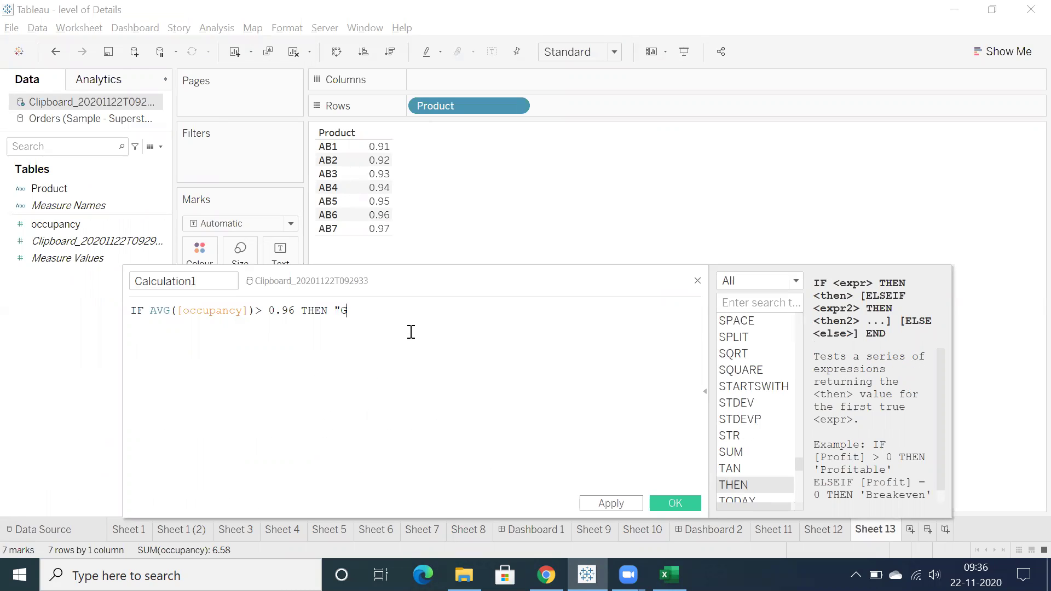
{"action": "type", "text": "\"Green\""}
{"action": "key", "text": "Return"}
Step: Begin an ELSEIF line comparing AVG([occupancy]) to 0.96, joined by or to a second AVG([occupancy]) test
{"action": "type", "text": "el"}
{"action": "key", "text": "Up"}
{"action": "key", "text": "Down"}
{"action": "key", "text": "Down"}
{"action": "key", "text": "Return"}
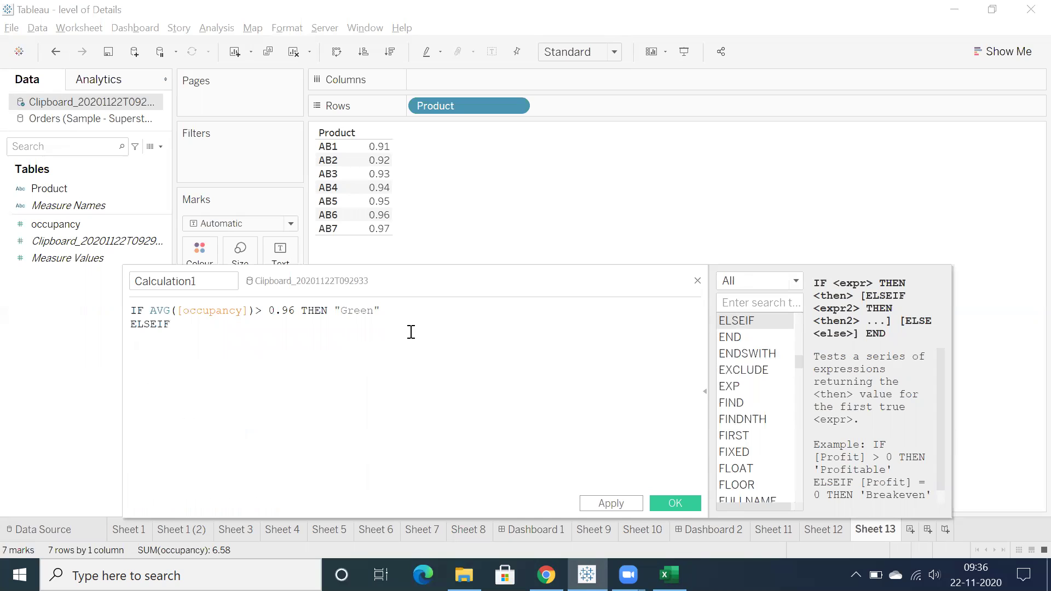
{"action": "type", "text": "avg"}
{"action": "key", "text": "Return"}
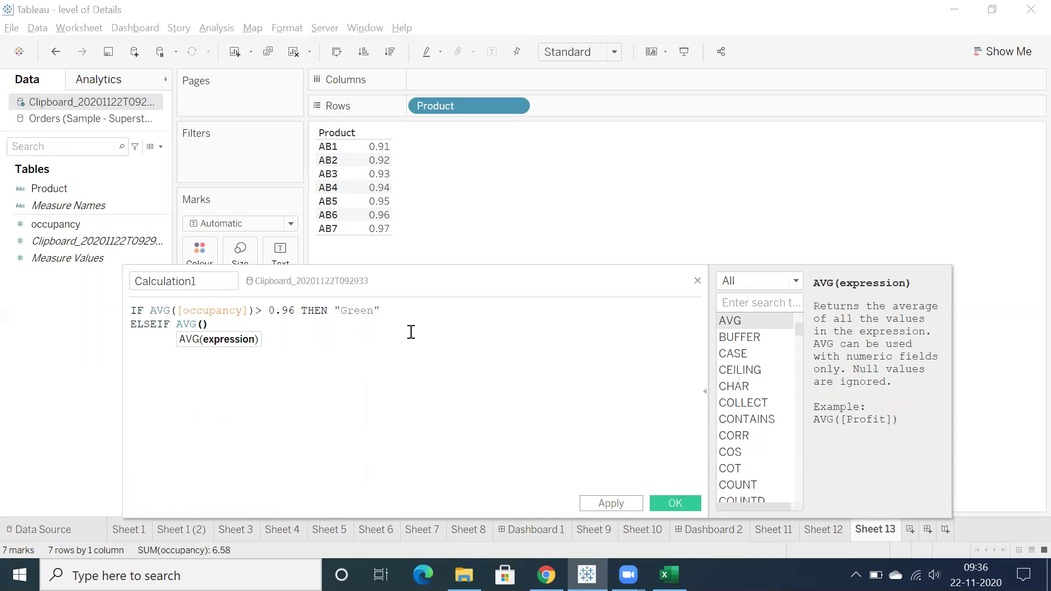
{"action": "type", "text": "occ"}
{"action": "key", "text": "Return"}
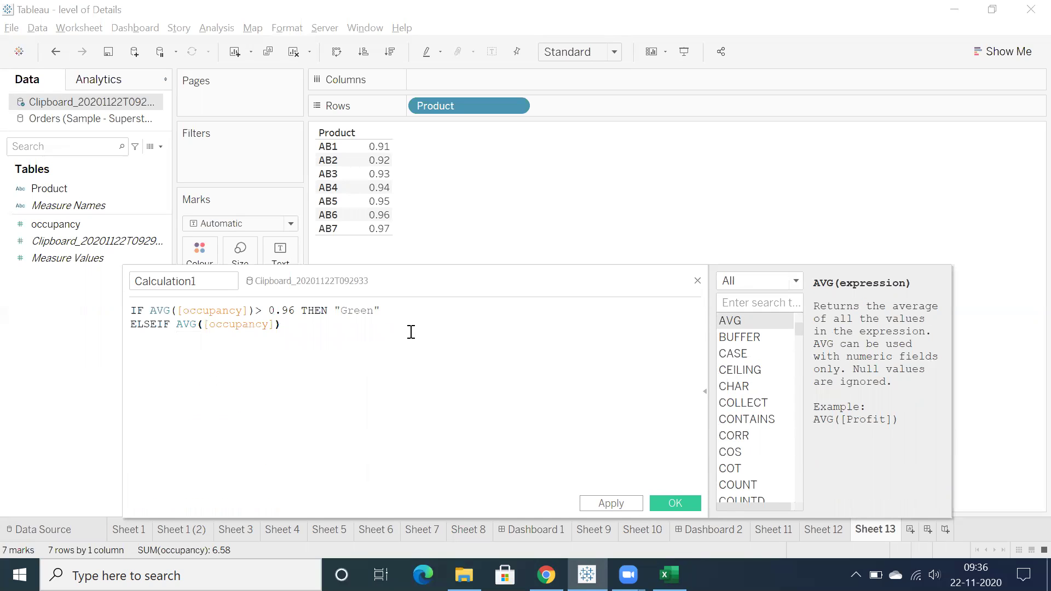
{"action": "type", "text": ">0.96 t"}
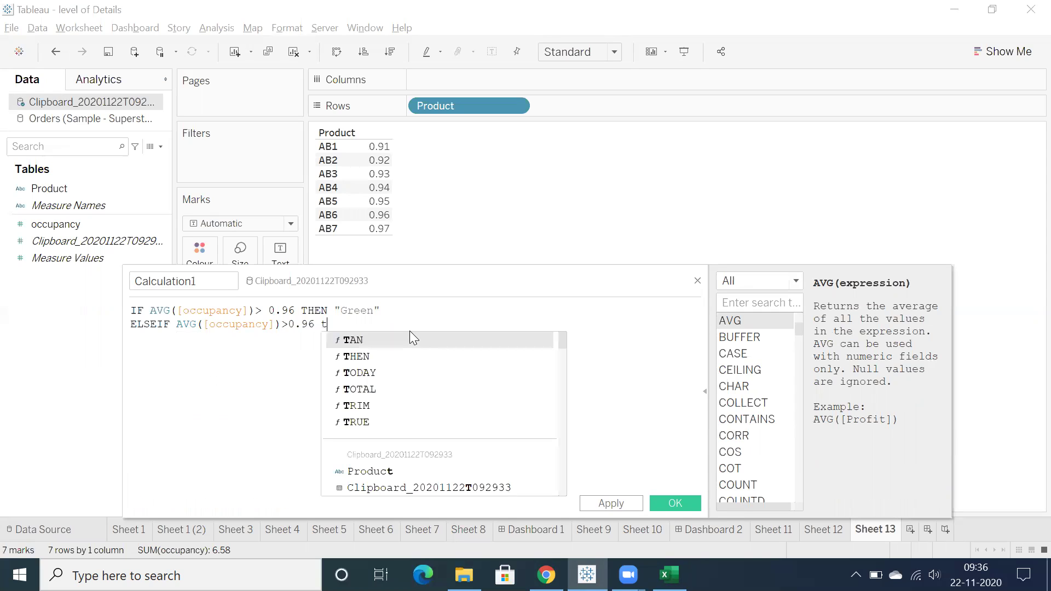
{"action": "key", "text": "BackSpace"}
{"action": "type", "text": "or avg"}
{"action": "key", "text": "Return"}
{"action": "type", "text": "occ)"}
{"action": "key", "text": "Return"}
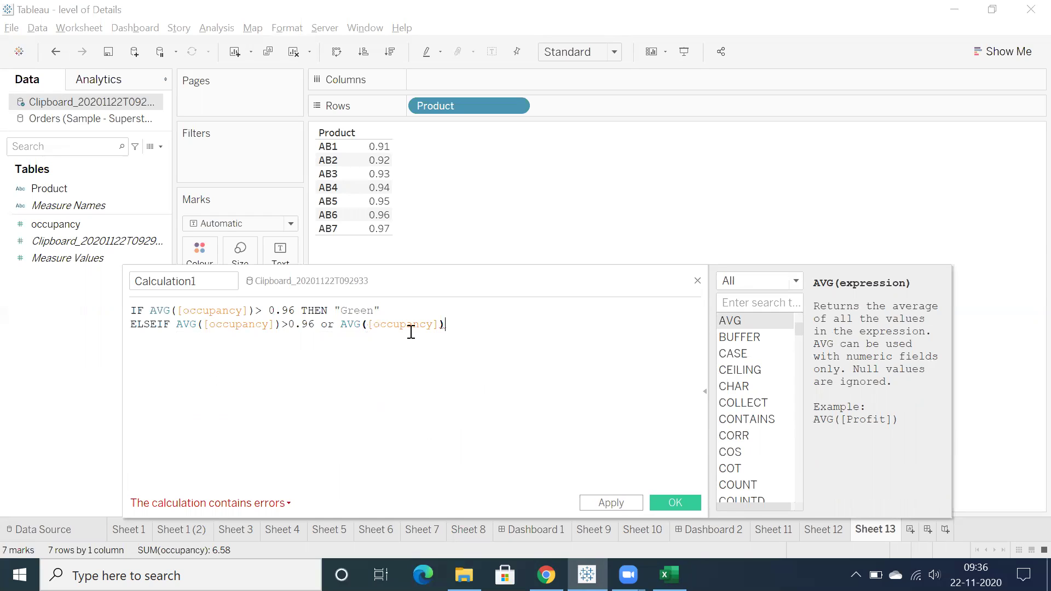
{"action": "type", "text": ">="}
Step: Finish the second condition with THEN "Yellow"
{"action": "key", "text": "BackSpace"}
{"action": "type", "text": "< th"}
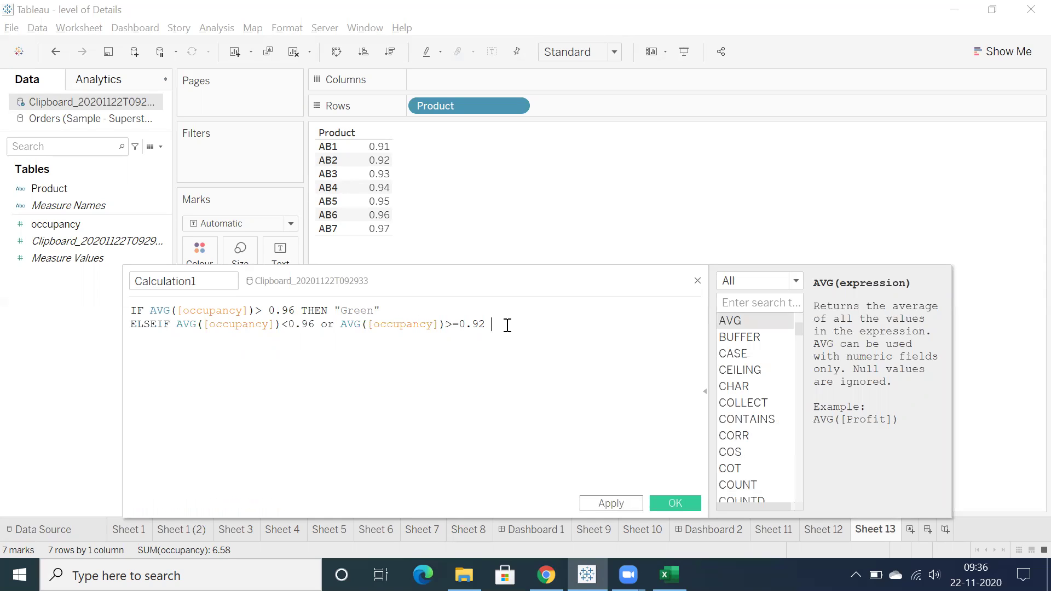
{"action": "key", "text": "Return"}
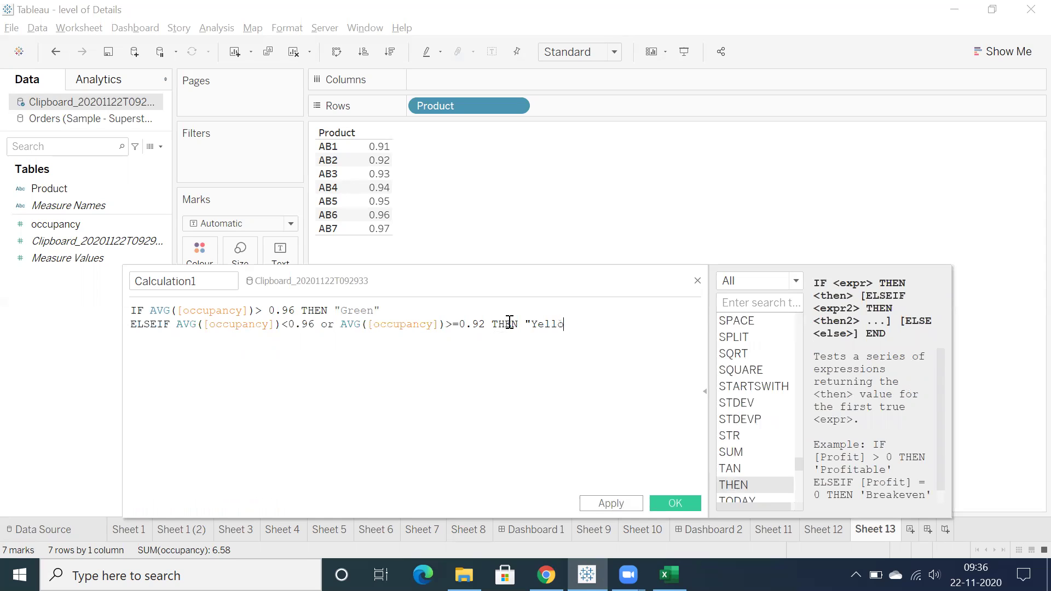
{"action": "type", "text": "\"Yellow\""}
{"action": "key", "text": "Return"}
Step: Add a third ELSEIF on AVG([occupancy]) returning "Red" and close the statement with END
{"action": "type", "text": "el"}
{"action": "key", "text": "Return"}
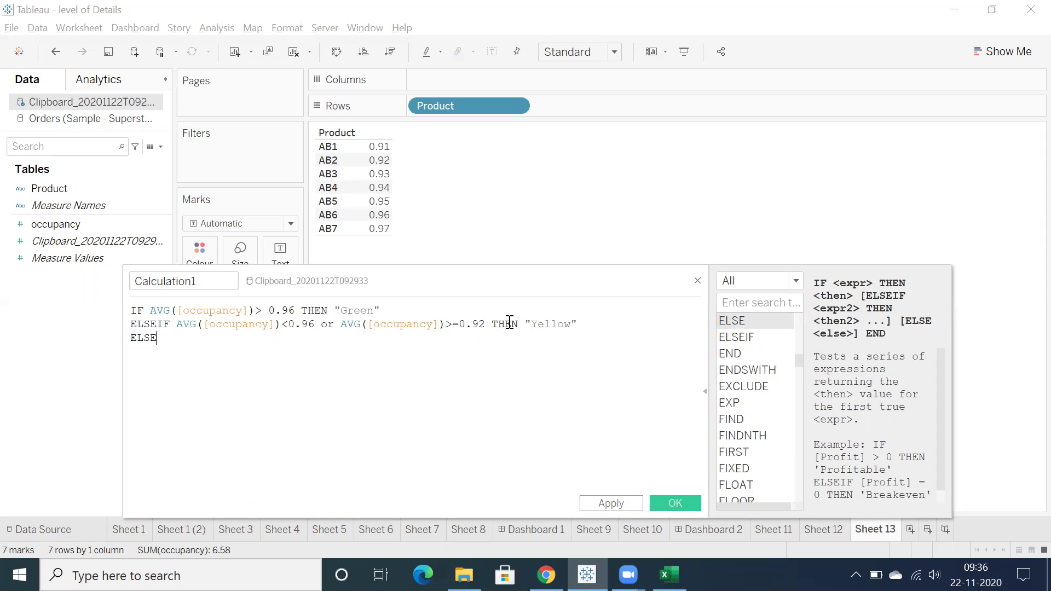
{"action": "key", "text": "BackSpace"}
{"action": "key", "text": "Down"}
{"action": "key", "text": "Return"}
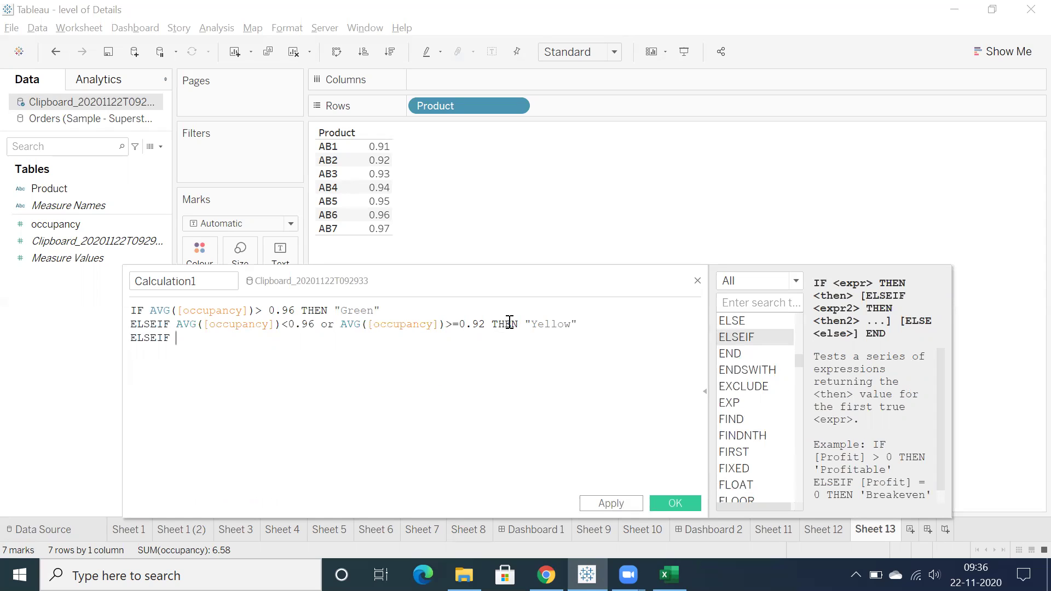
{"action": "type", "text": "avg"}
{"action": "key", "text": "Return"}
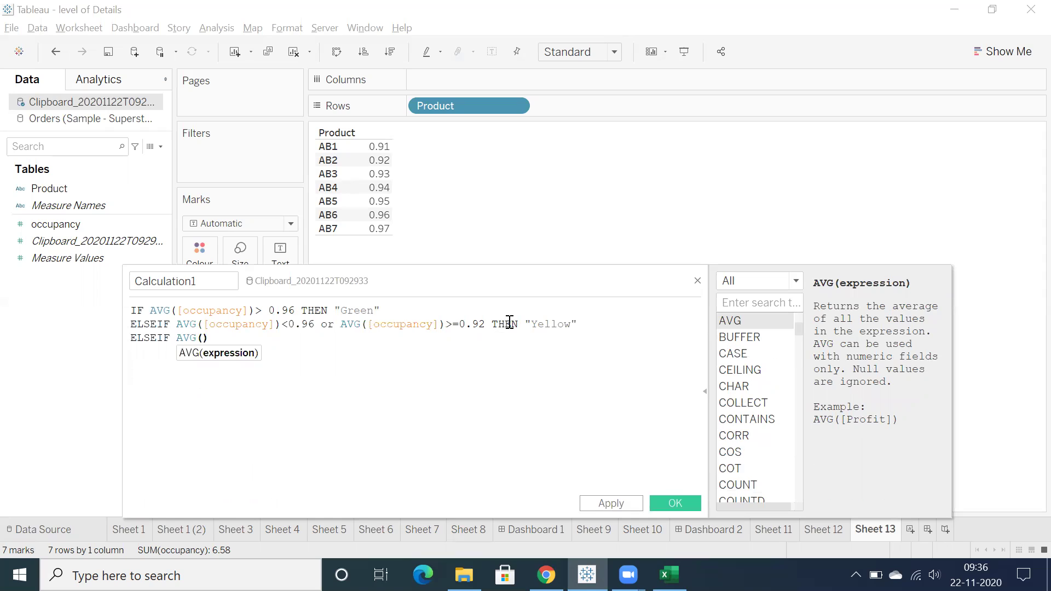
{"action": "type", "text": "occ"}
{"action": "key", "text": "Return"}
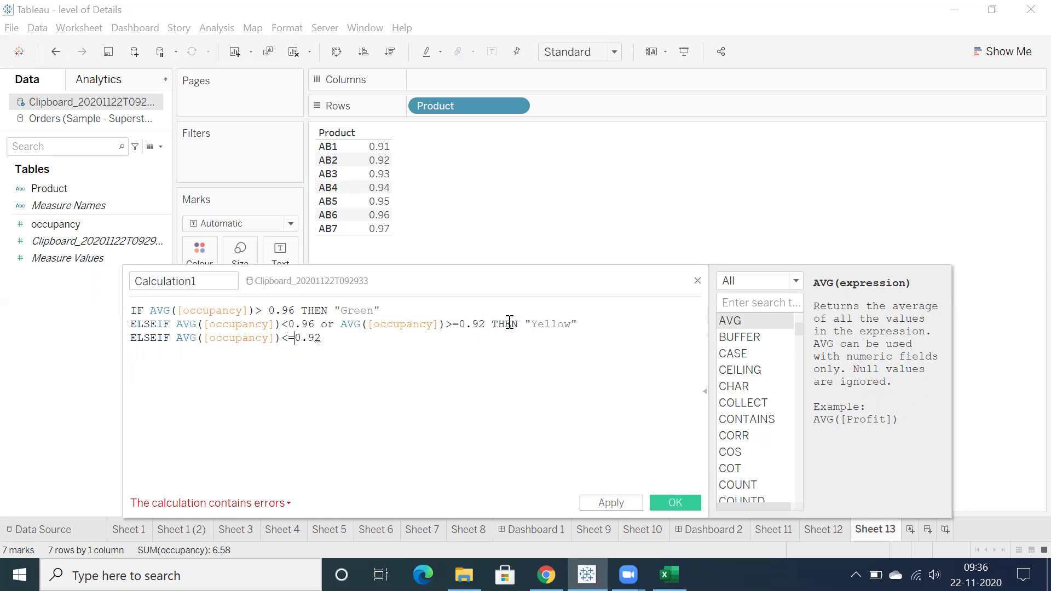
{"action": "key", "text": "BackSpace"}
{"action": "key", "text": "End"}
{"action": "type", "text": "th"}
{"action": "key", "text": "Return"}
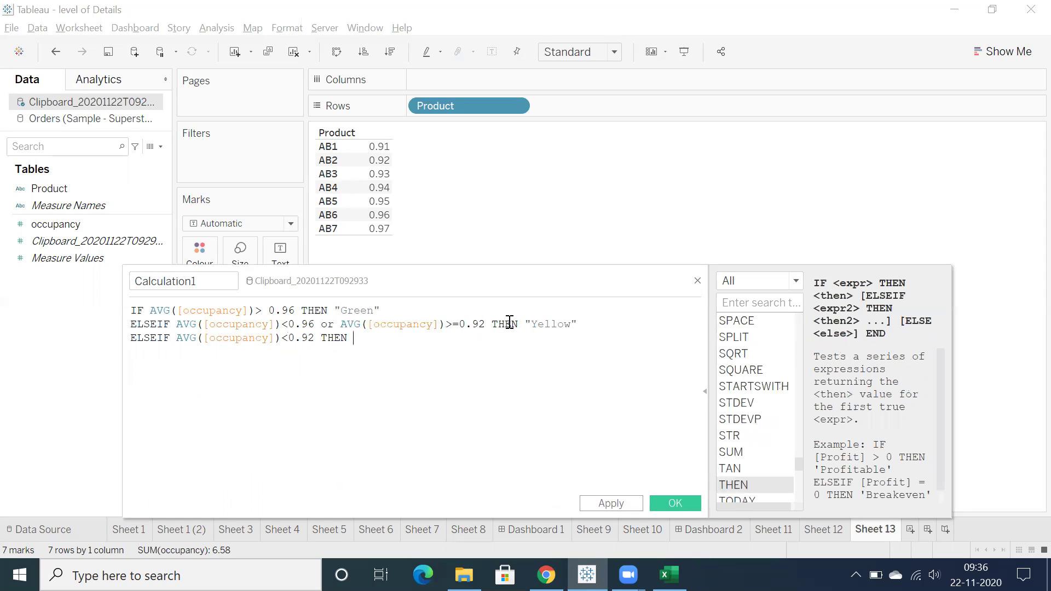
{"action": "type", "text": "\"Red\" en"}
{"action": "key", "text": "Return"}
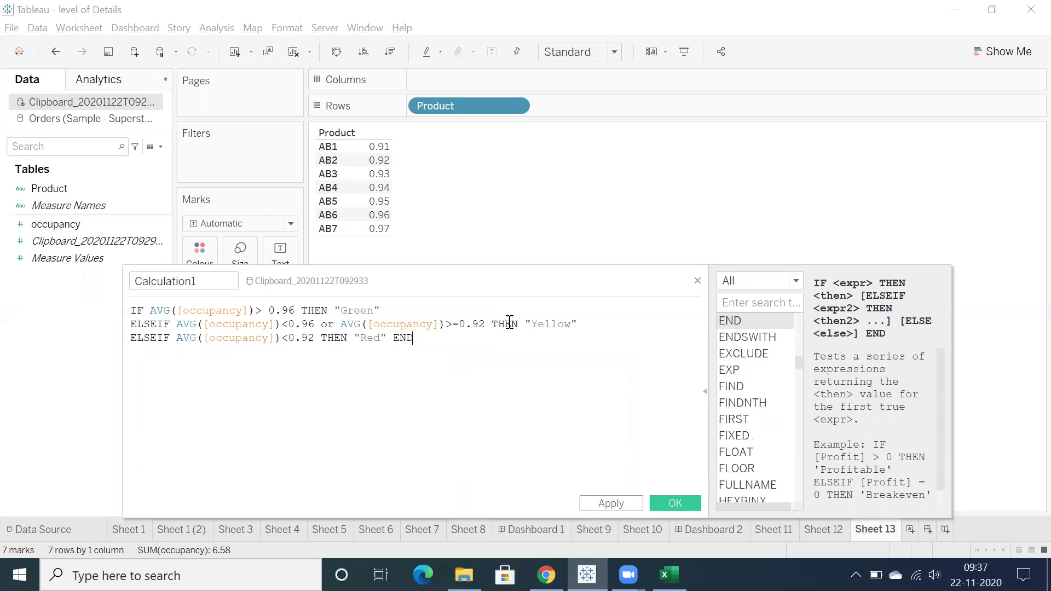
Step: Rename the calculation to Color Ind and apply it
{"action": "left_click_drag", "start_coordinate": [207, 285], "coordinate": [141, 277]}
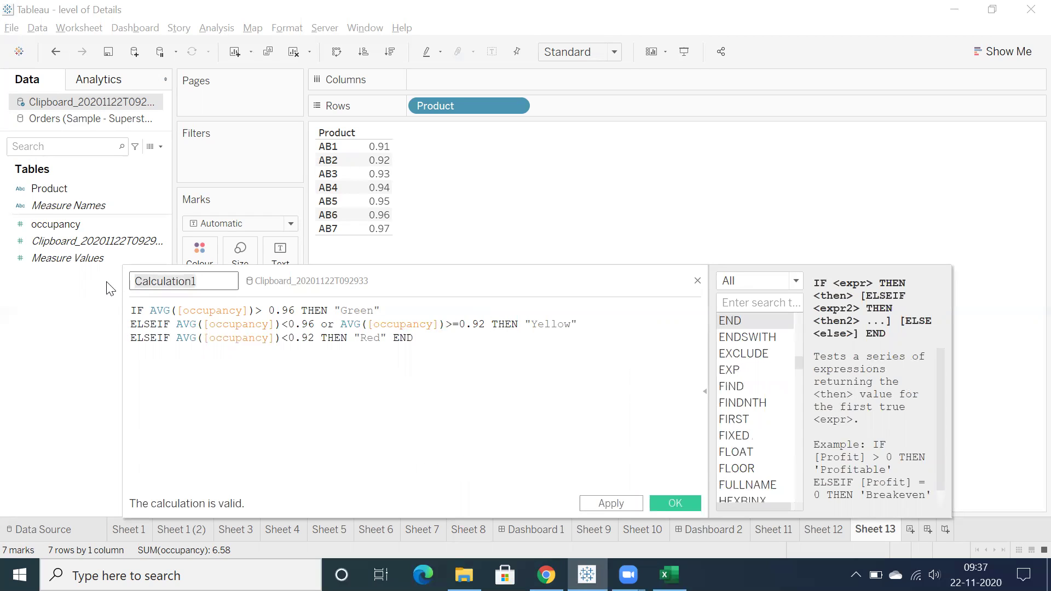
{"action": "type", "text": "Color Ind"}
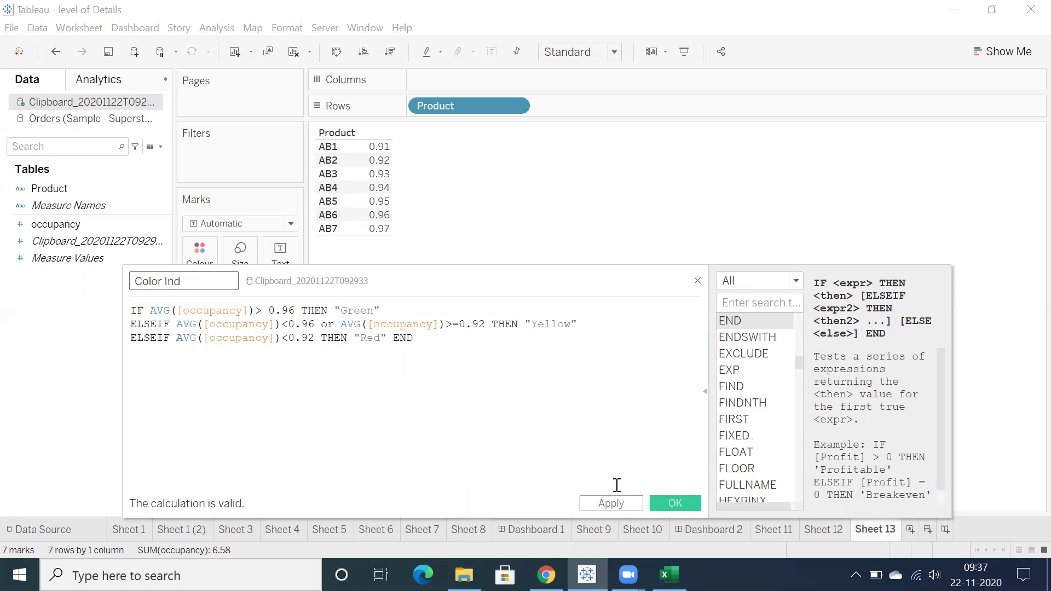
{"action": "left_click", "coordinate": [612, 504]}
Step: Convert Sheet 13 into vertical occupancy bars per Product and label them with values 0.91–0.97
{"action": "left_click", "coordinate": [657, 500]}
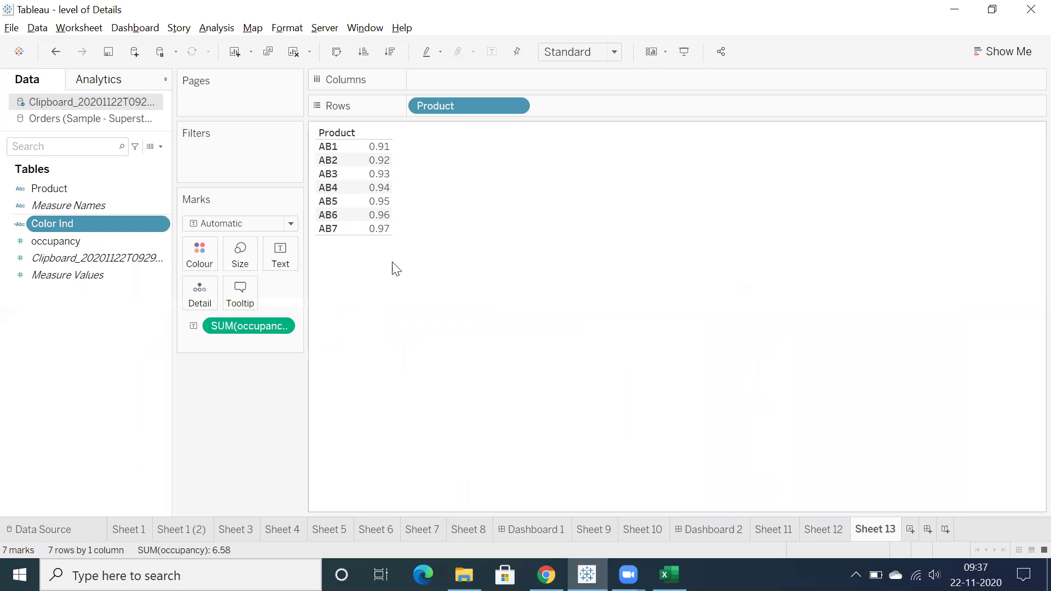
{"action": "left_click", "coordinate": [1004, 51]}
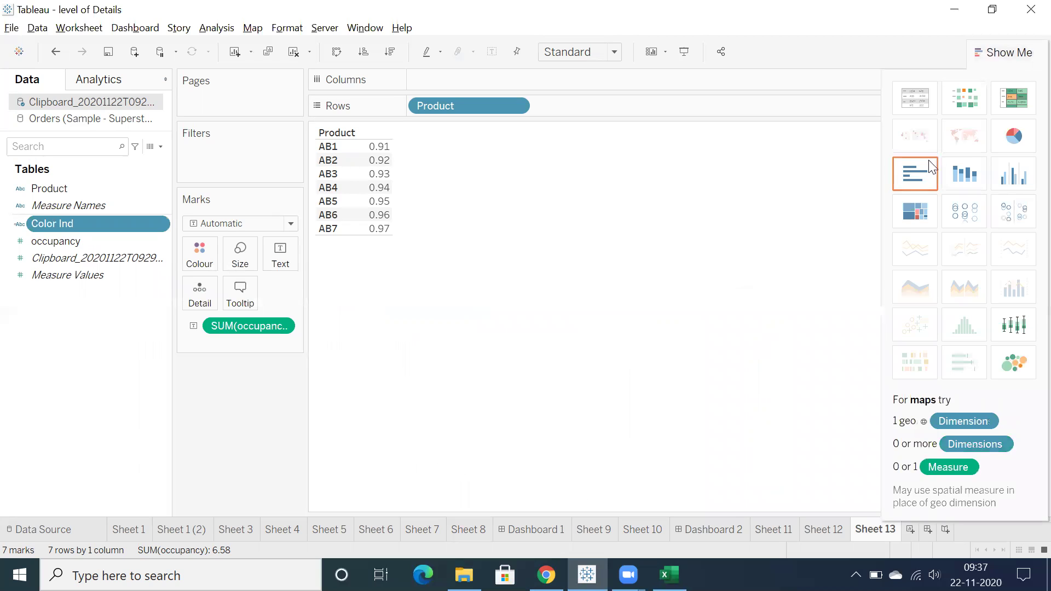
{"action": "left_click", "coordinate": [336, 53]}
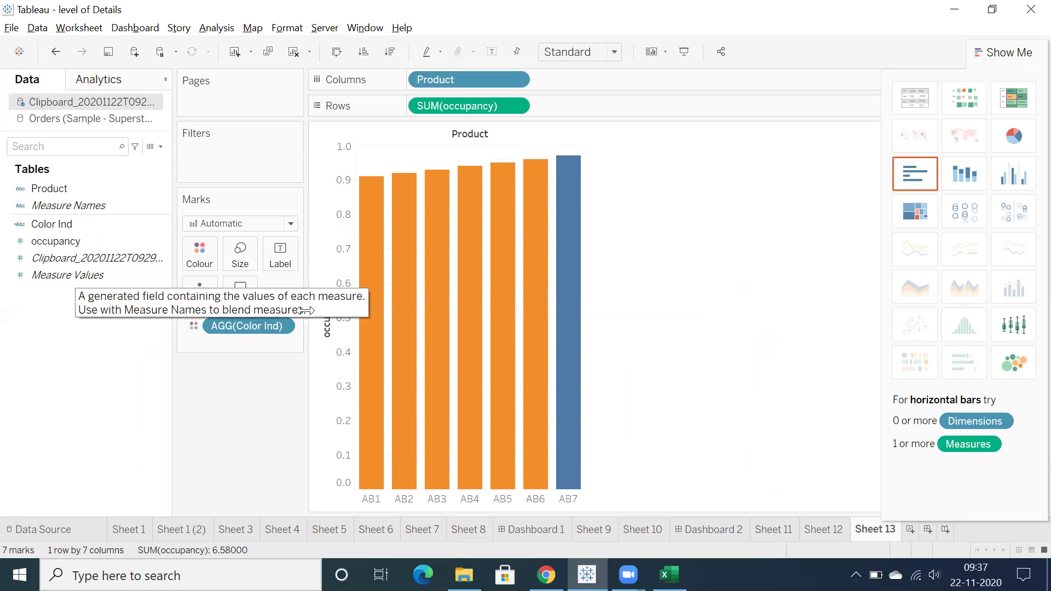
{"action": "mouse_move", "coordinate": [370, 254]}
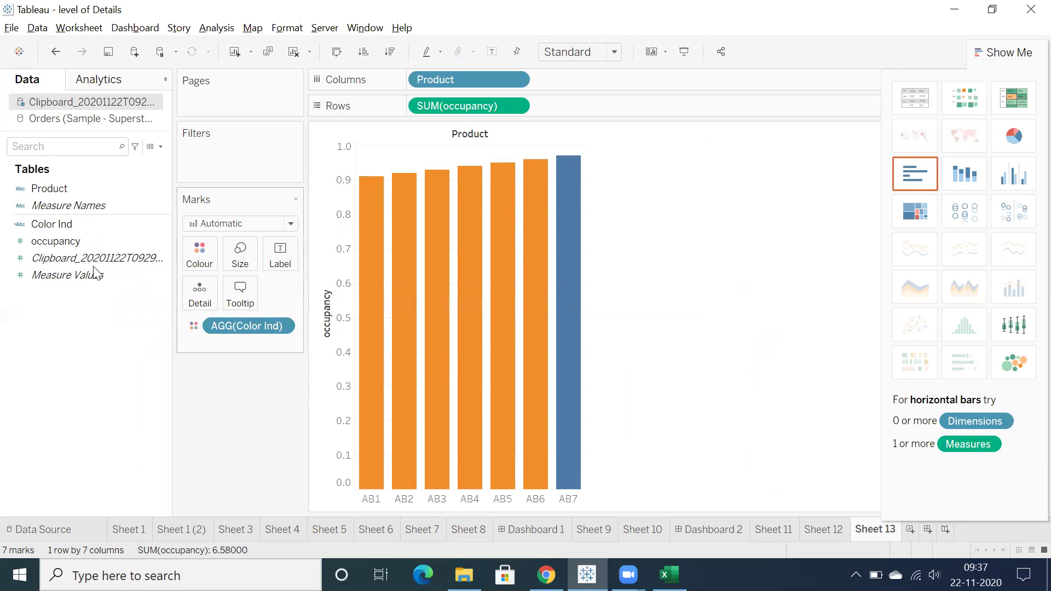
{"action": "left_click_drag", "start_coordinate": [66, 242], "coordinate": [289, 258]}
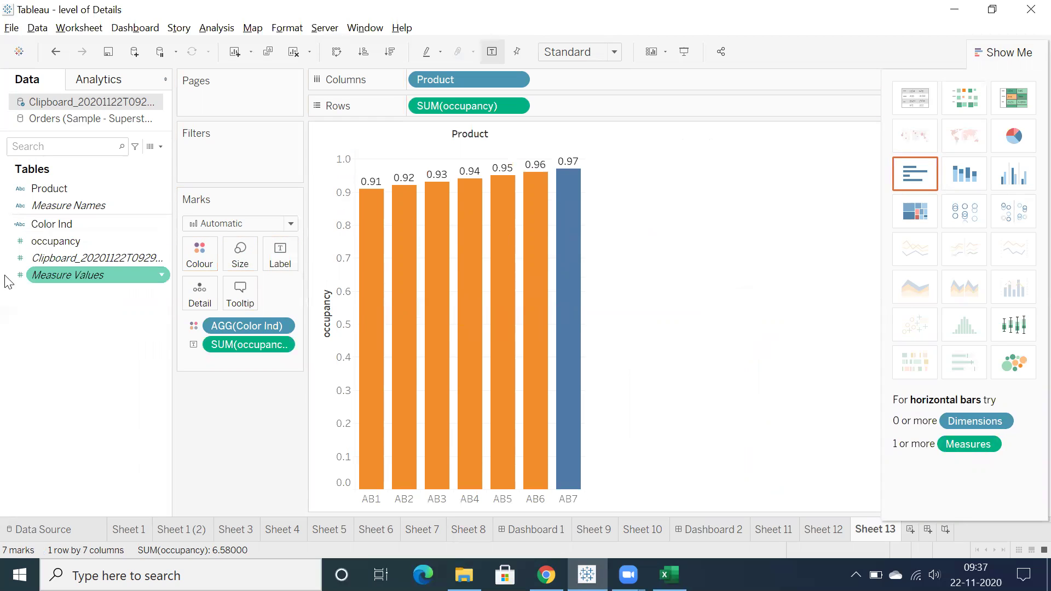
Step: Open Color Ind in the calculation editor below the bars and recheck the forum's colour formula
{"action": "right_click", "coordinate": [48, 225]}
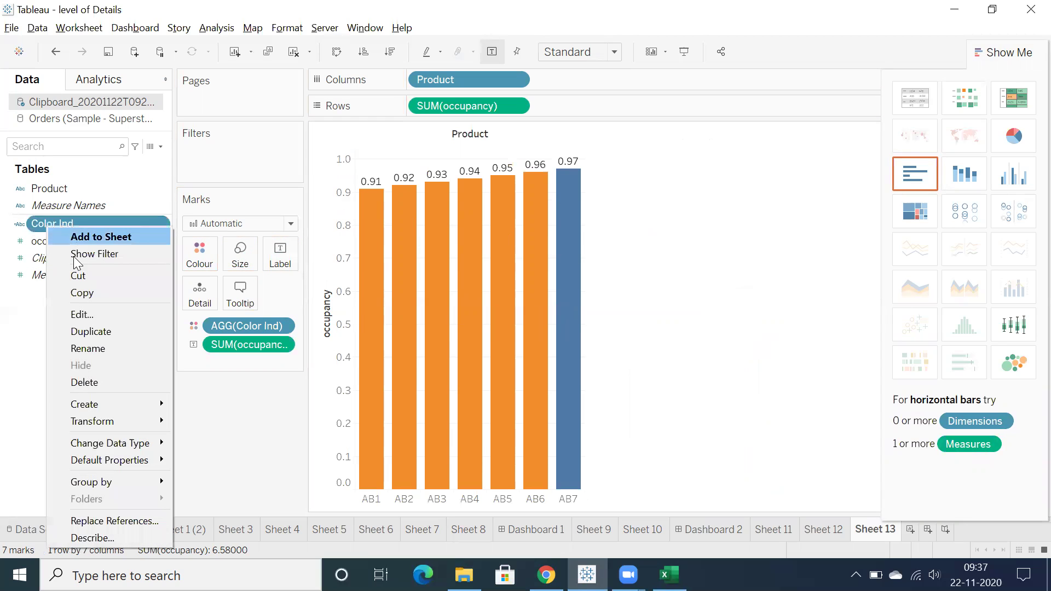
{"action": "left_click", "coordinate": [83, 315]}
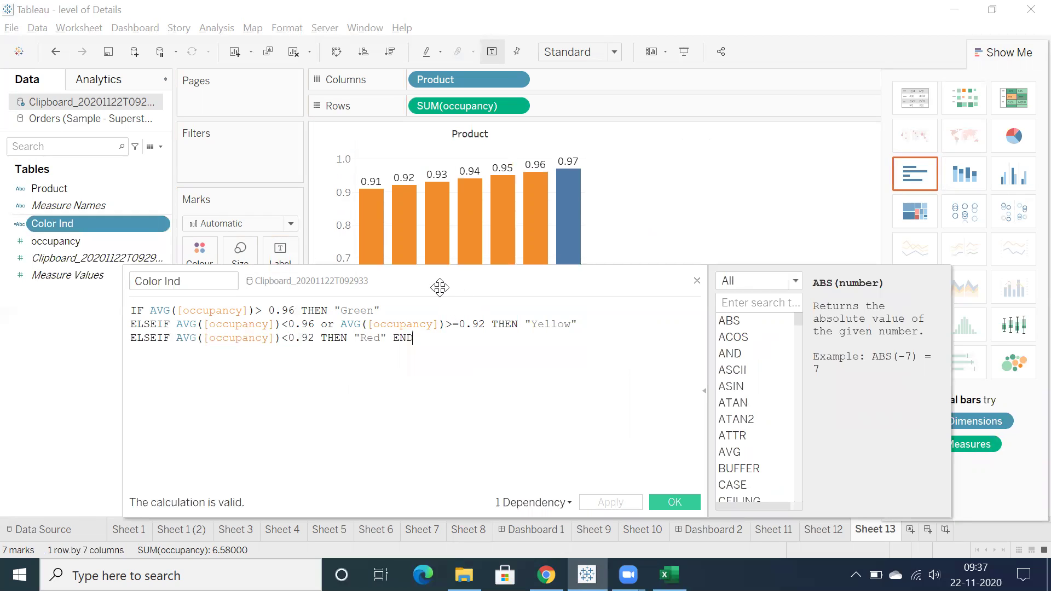
{"action": "left_click_drag", "start_coordinate": [438, 287], "coordinate": [436, 330]}
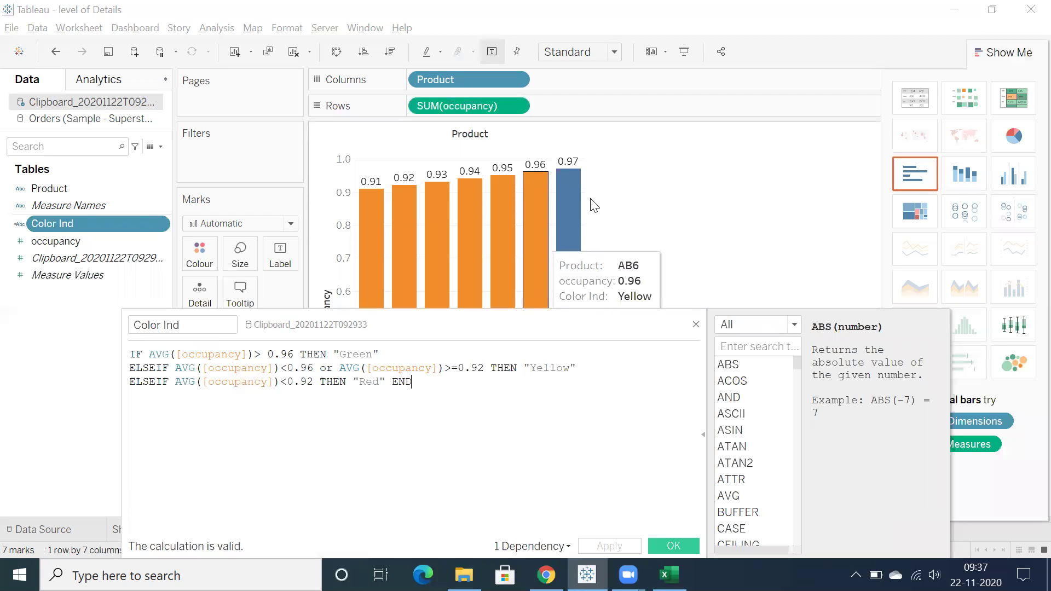
{"action": "mouse_move", "coordinate": [567, 186]}
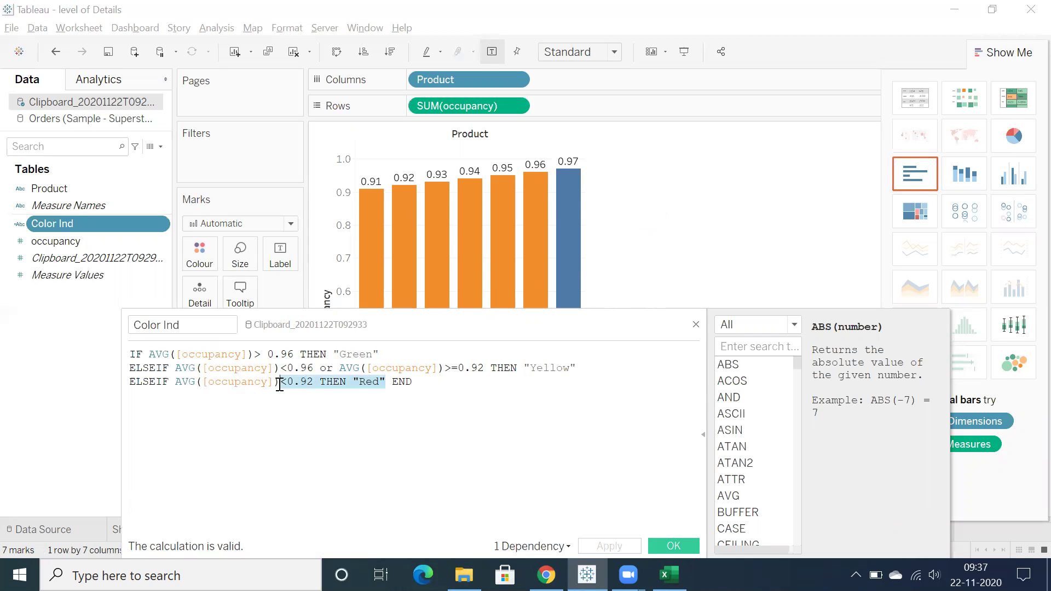
{"action": "mouse_move", "coordinate": [368, 259]}
{"action": "left_click", "coordinate": [545, 574]}
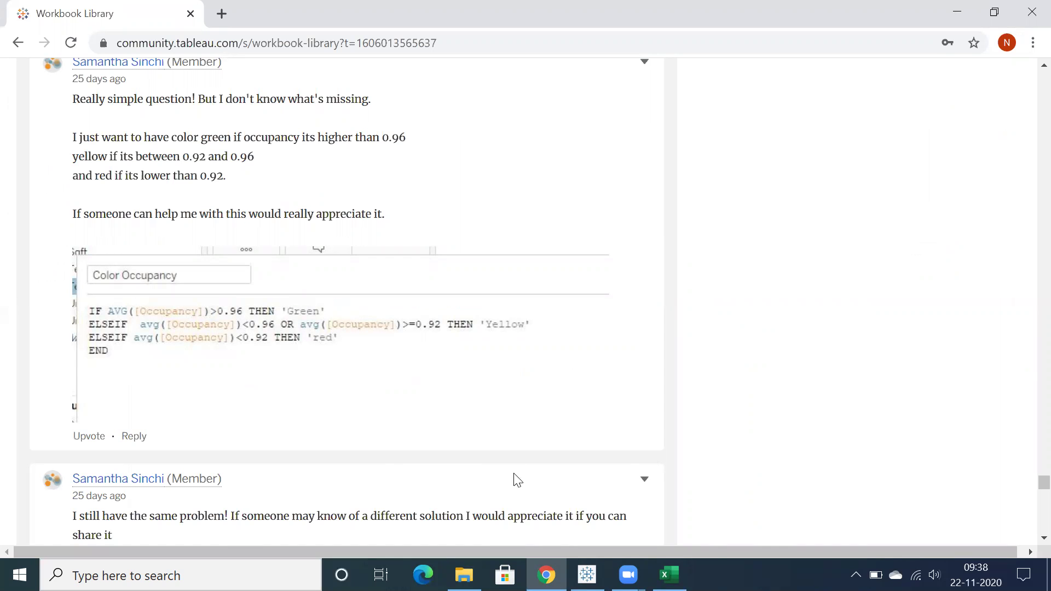
Step: Change the Green test to AVG([occupancy])>=0.96 and apply it so the 0.96 and 0.97 bars match
{"action": "left_click", "coordinate": [581, 573]}
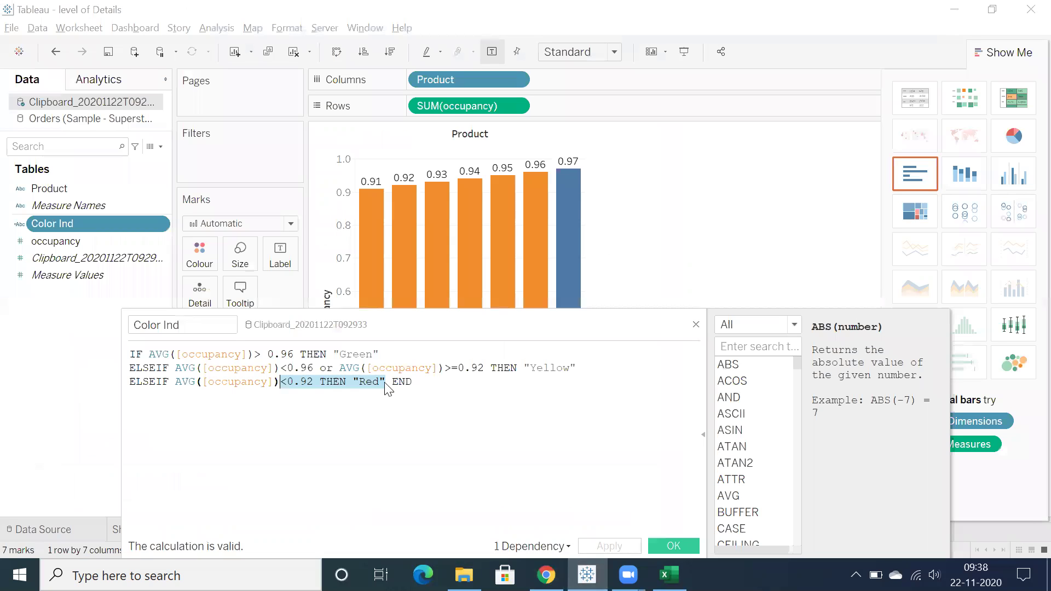
{"action": "left_click", "coordinate": [287, 377]}
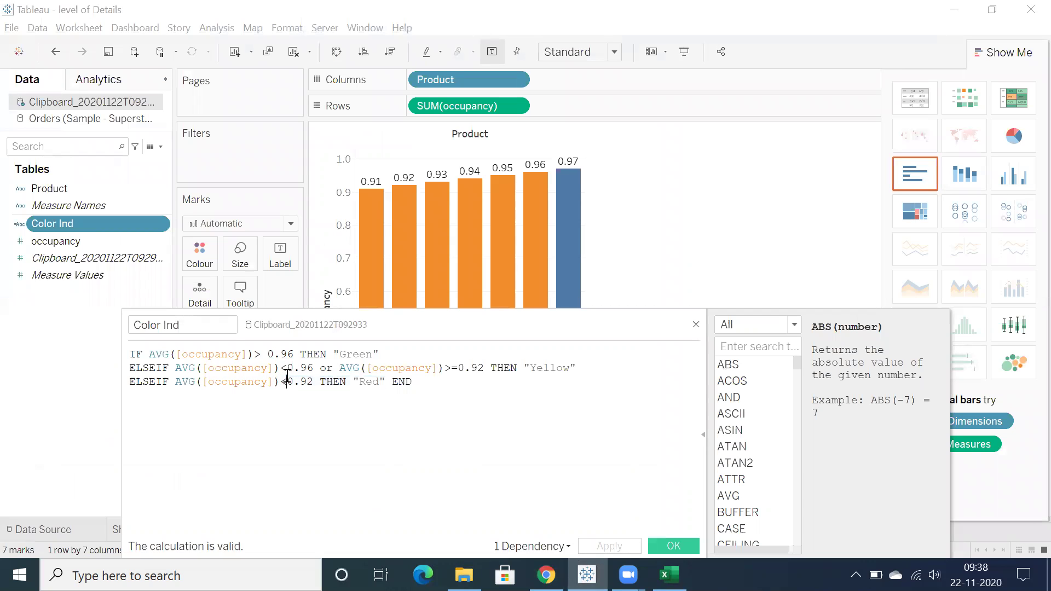
{"action": "double_click", "coordinate": [256, 354]}
{"action": "left_click", "coordinate": [266, 355]}
{"action": "key", "text": "BackSpace"}
{"action": "left_click_drag", "start_coordinate": [264, 355], "coordinate": [294, 356]}
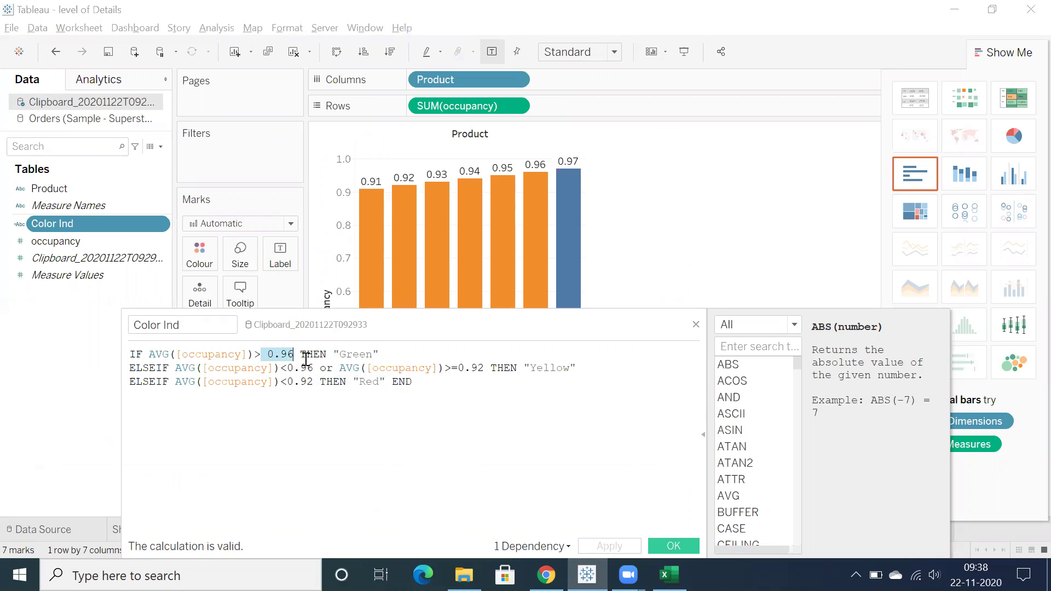
{"action": "left_click_drag", "start_coordinate": [319, 370], "coordinate": [294, 375]}
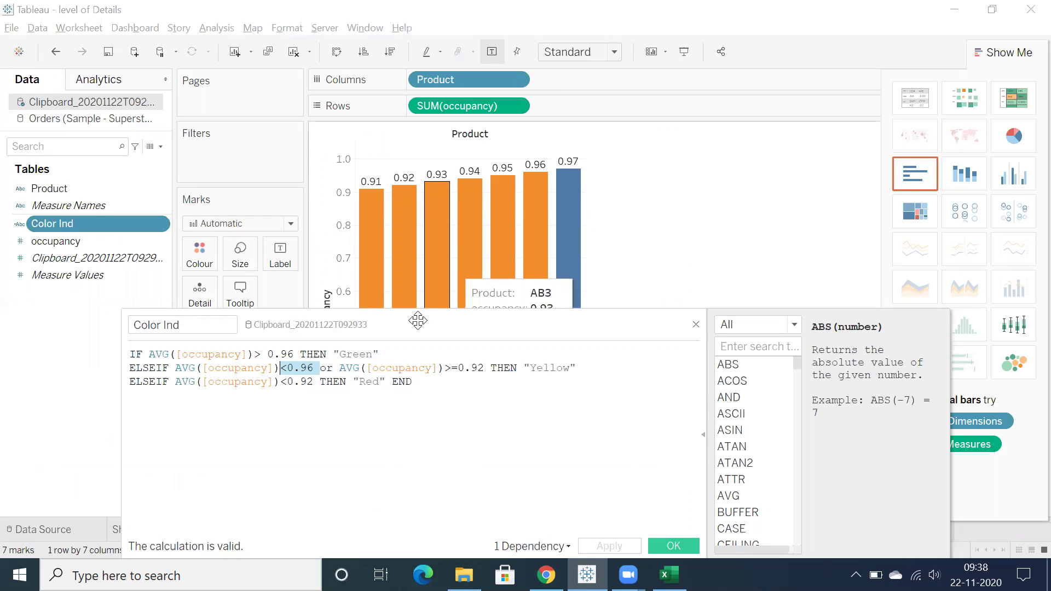
{"action": "left_click", "coordinate": [323, 367]}
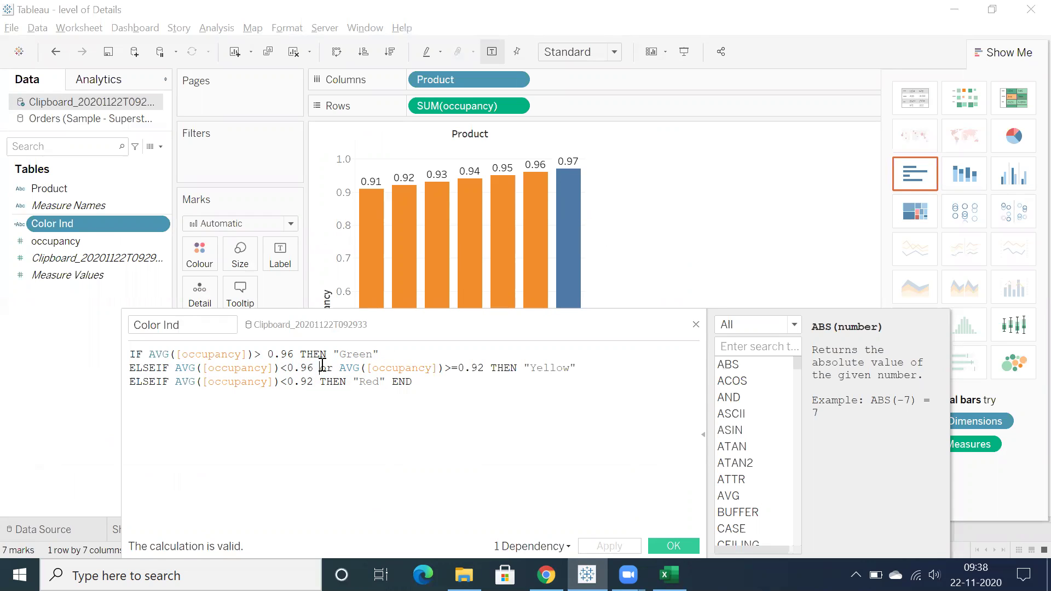
{"action": "left_click", "coordinate": [262, 356]}
{"action": "type", "text": "="}
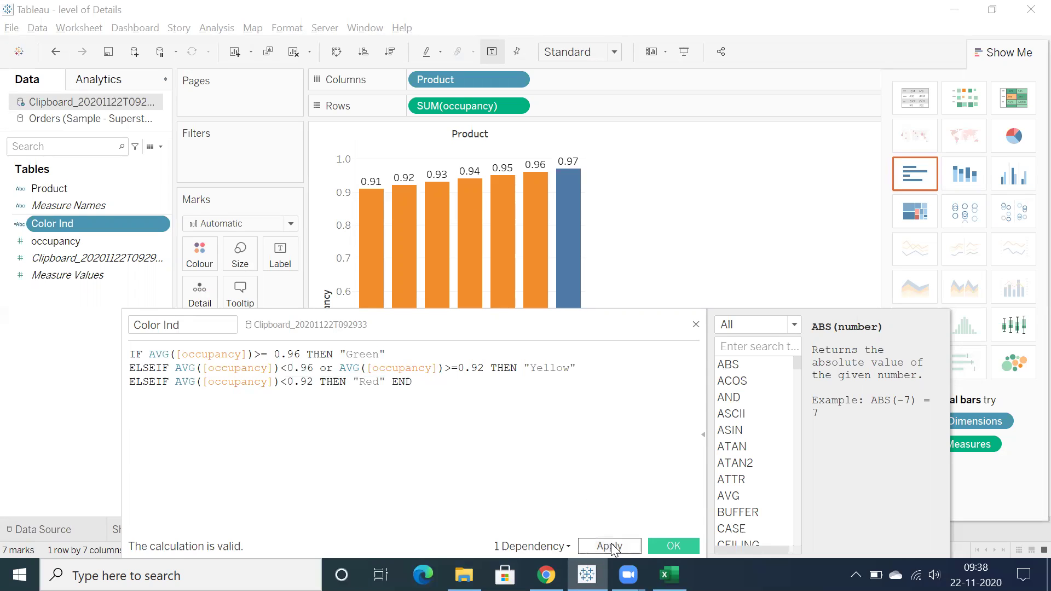
{"action": "left_click", "coordinate": [610, 546]}
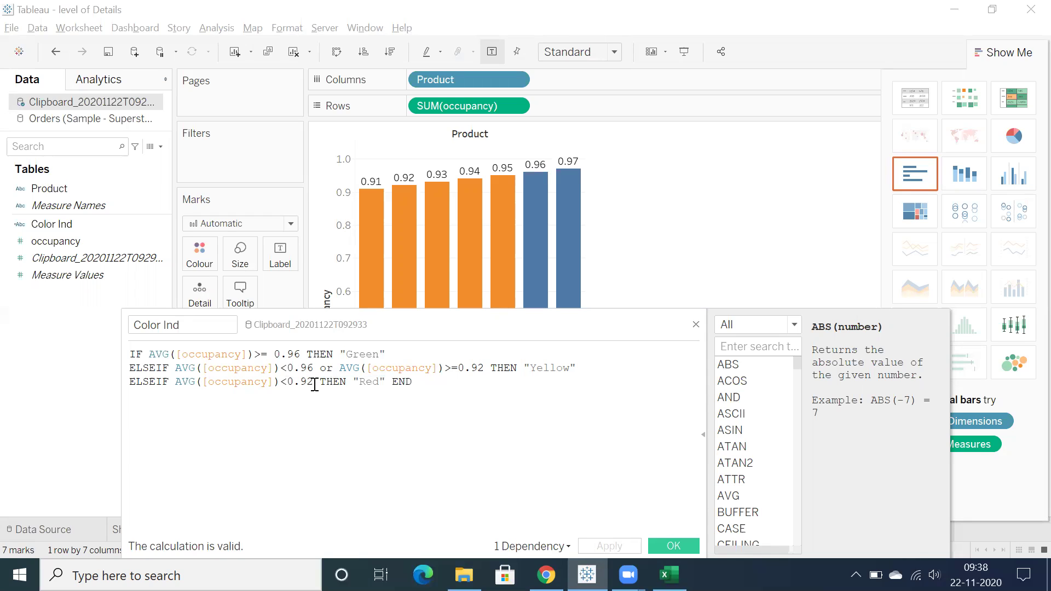
Step: Replace 'or' with AND in the Yellow condition and apply
{"action": "left_click_drag", "start_coordinate": [353, 320], "coordinate": [327, 267]}
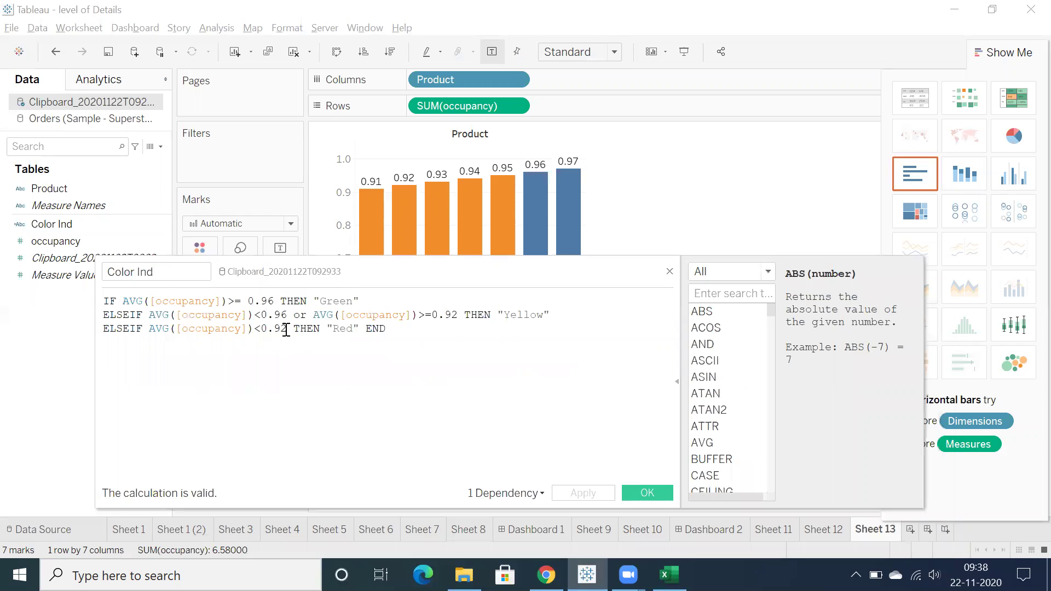
{"action": "double_click", "coordinate": [300, 316]}
{"action": "type", "text": "an"}
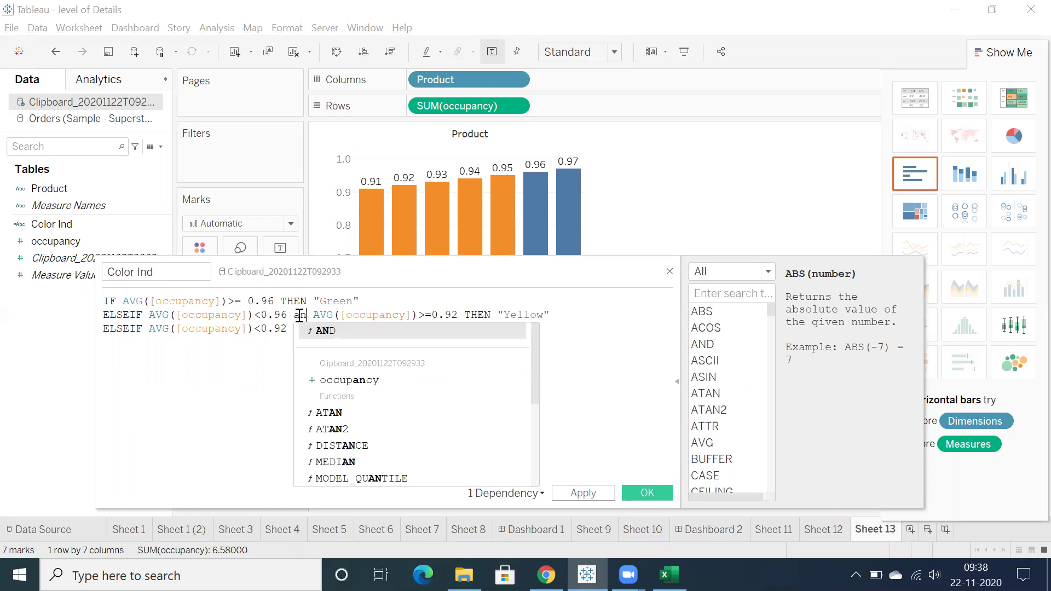
{"action": "key", "text": "Return"}
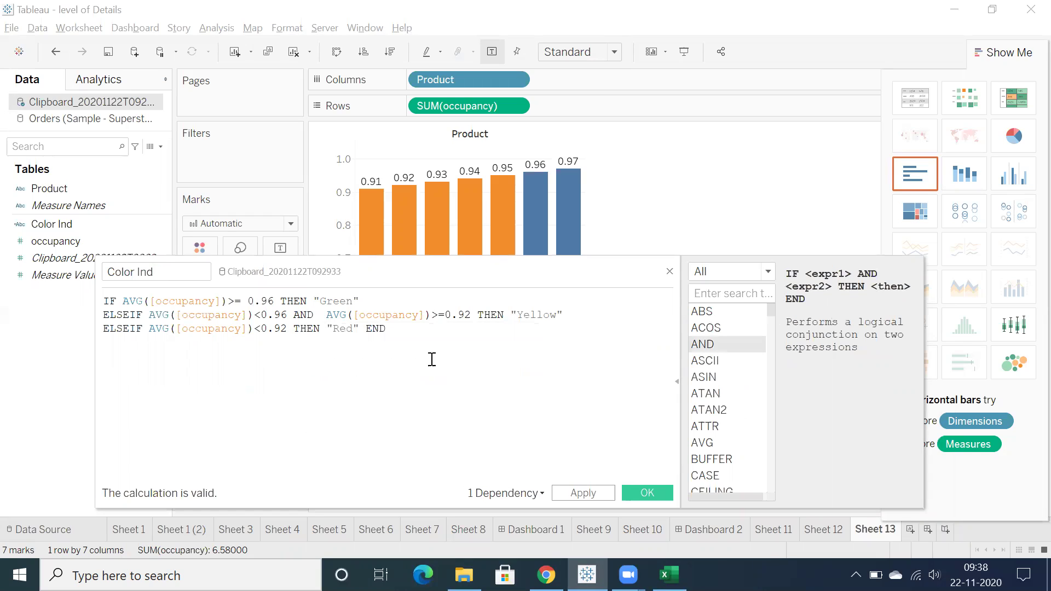
{"action": "left_click", "coordinate": [583, 499]}
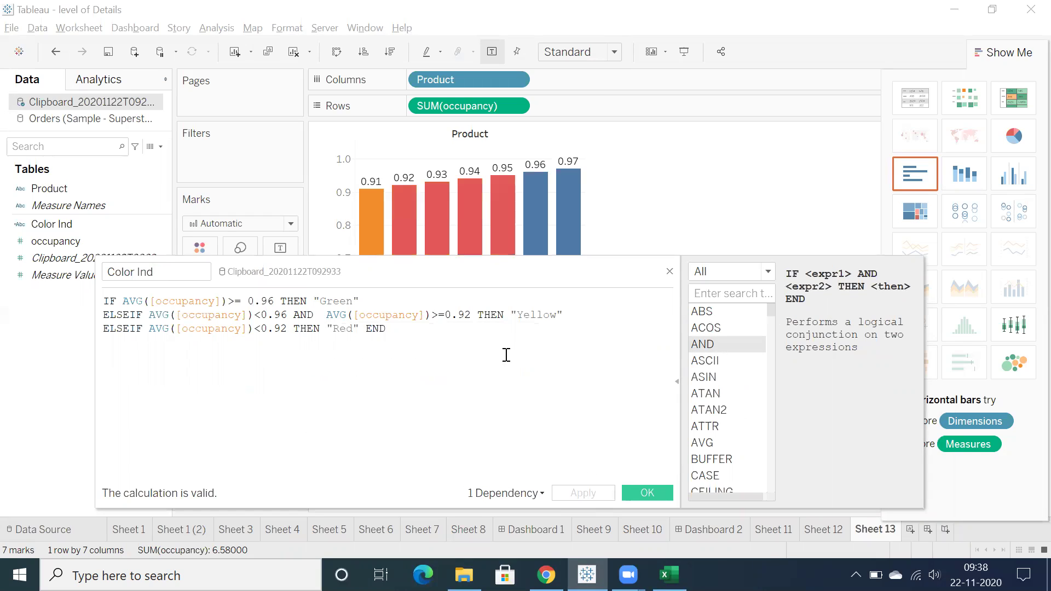
Step: Move END to its own line, make the Red branch a plain ELSE "Red", and apply
{"action": "left_click_drag", "start_coordinate": [467, 272], "coordinate": [488, 295]}
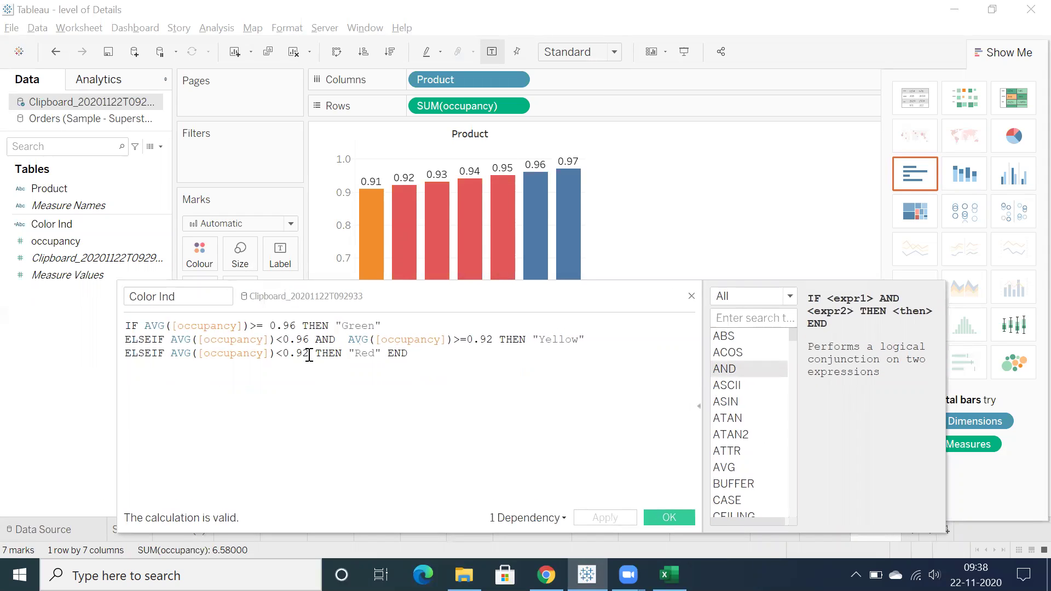
{"action": "left_click", "coordinate": [386, 353]}
{"action": "key", "text": "Return"}
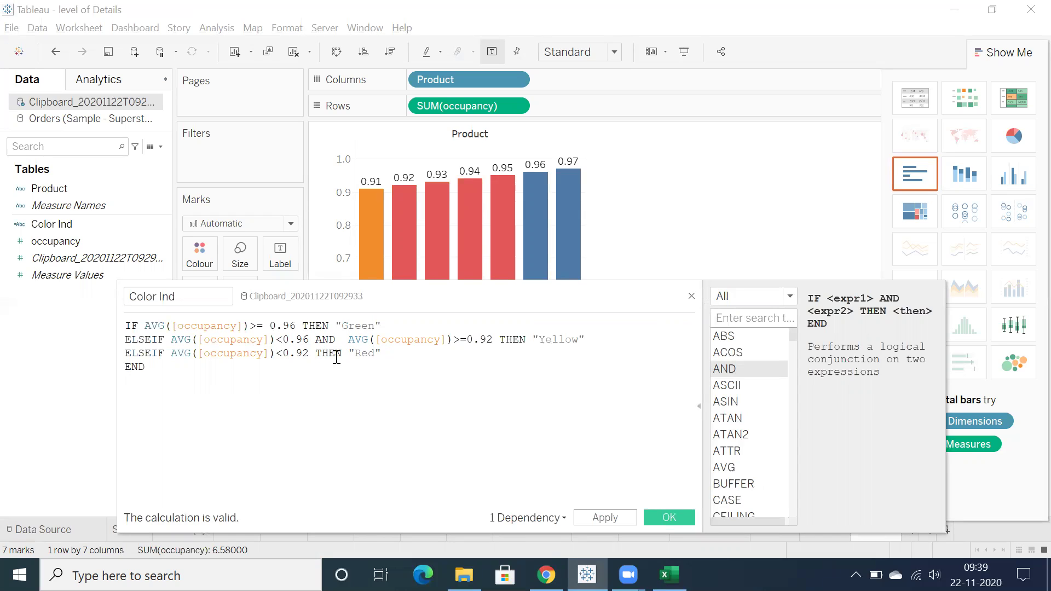
{"action": "left_click_drag", "start_coordinate": [341, 357], "coordinate": [160, 357]}
{"action": "key", "text": "BackSpace"}
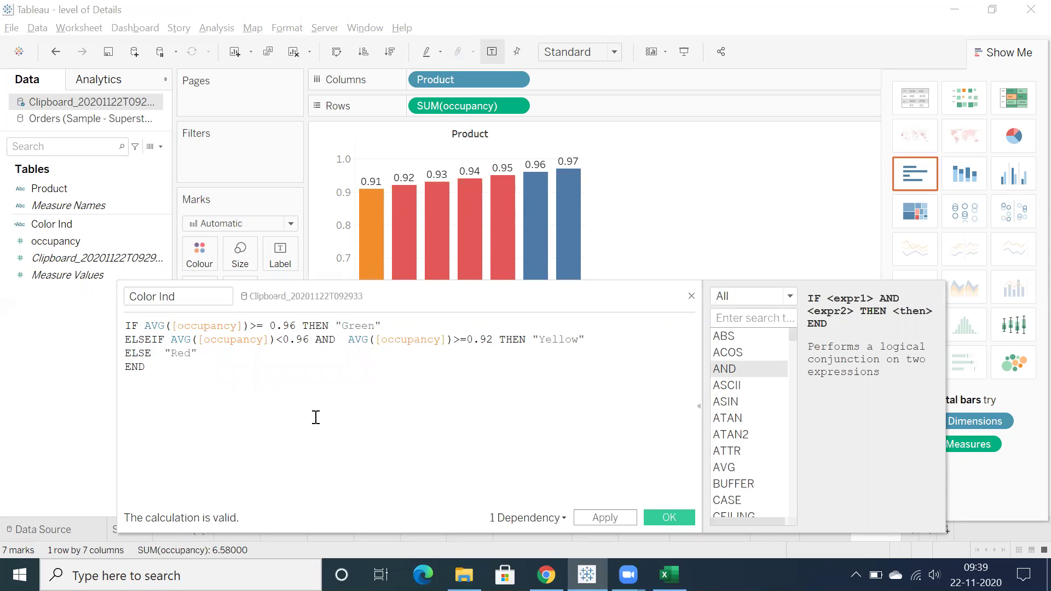
{"action": "left_click", "coordinate": [594, 517]}
{"action": "double_click", "coordinate": [328, 341]}
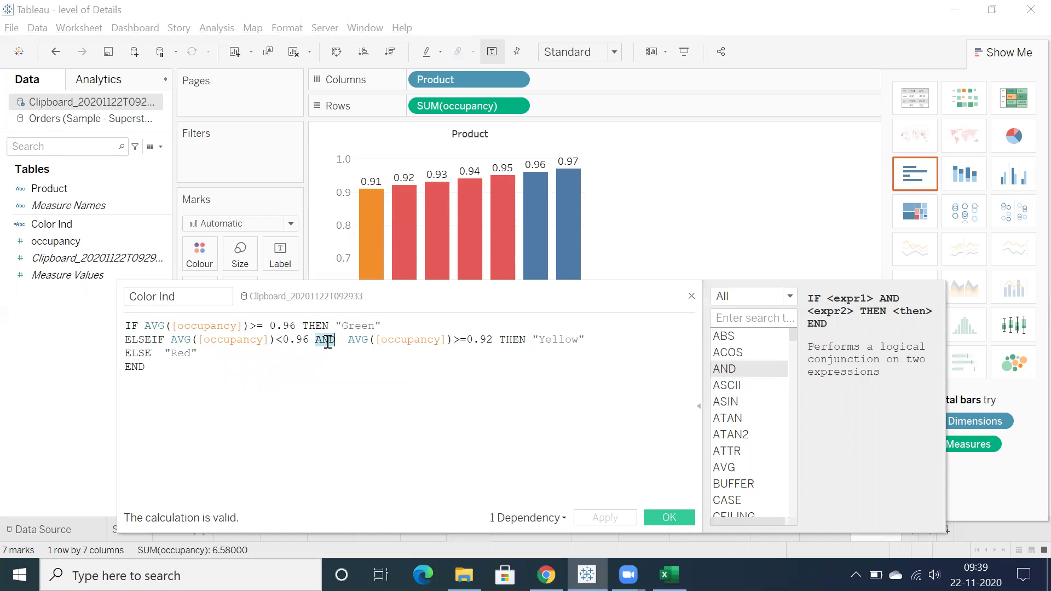
Step: Close the calculation editor and Show Me, and open Edit Colours for Color Ind
{"action": "left_click", "coordinate": [668, 518]}
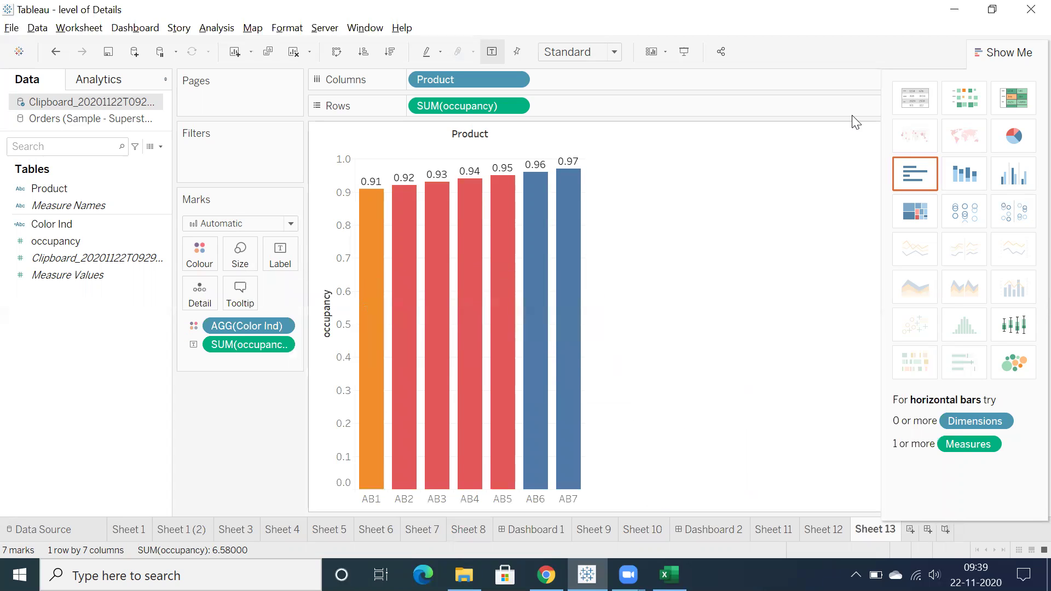
{"action": "left_click", "coordinate": [982, 51]}
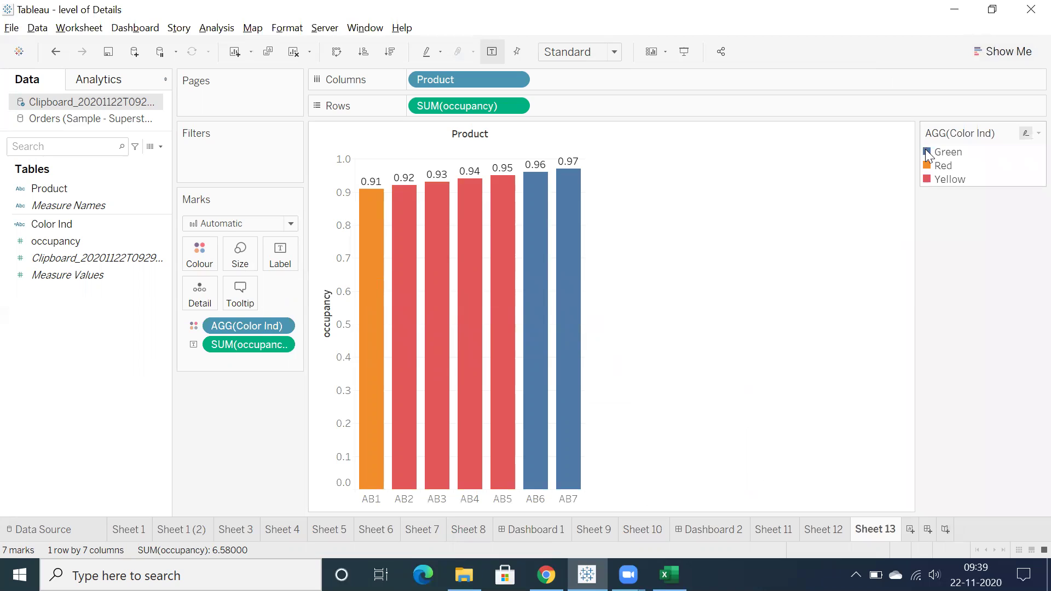
{"action": "left_click", "coordinate": [199, 265]}
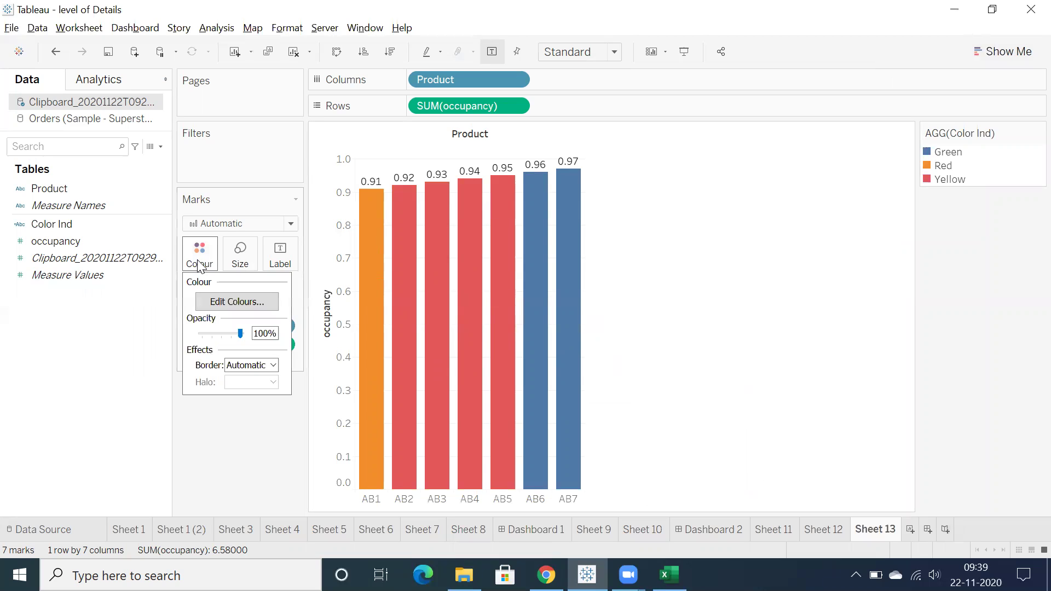
{"action": "left_click", "coordinate": [237, 302]}
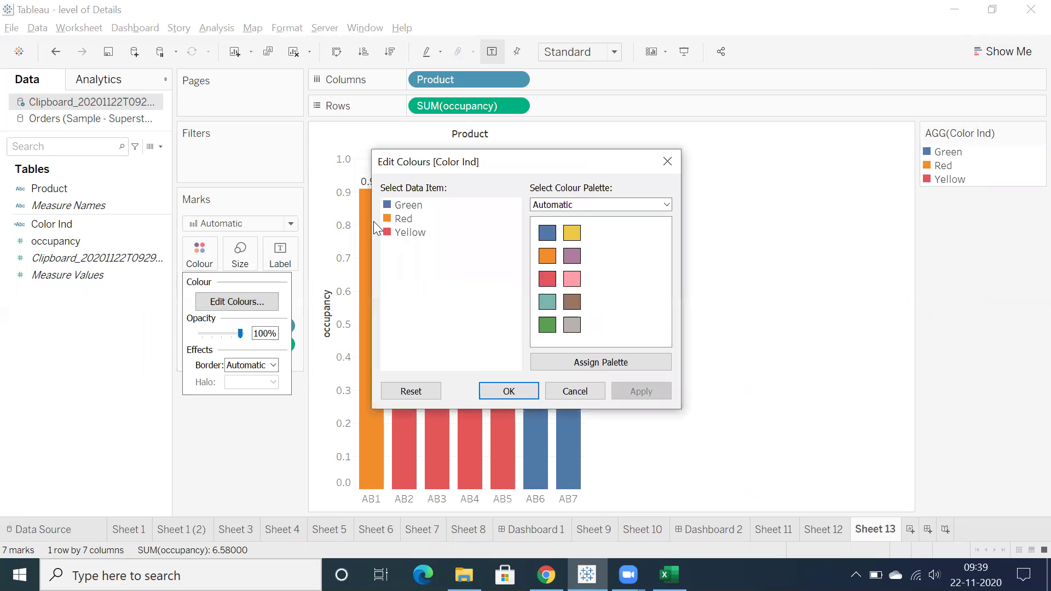
Step: Assign green to Green, red to Red and yellow to Yellow, then apply
{"action": "left_click", "coordinate": [402, 205]}
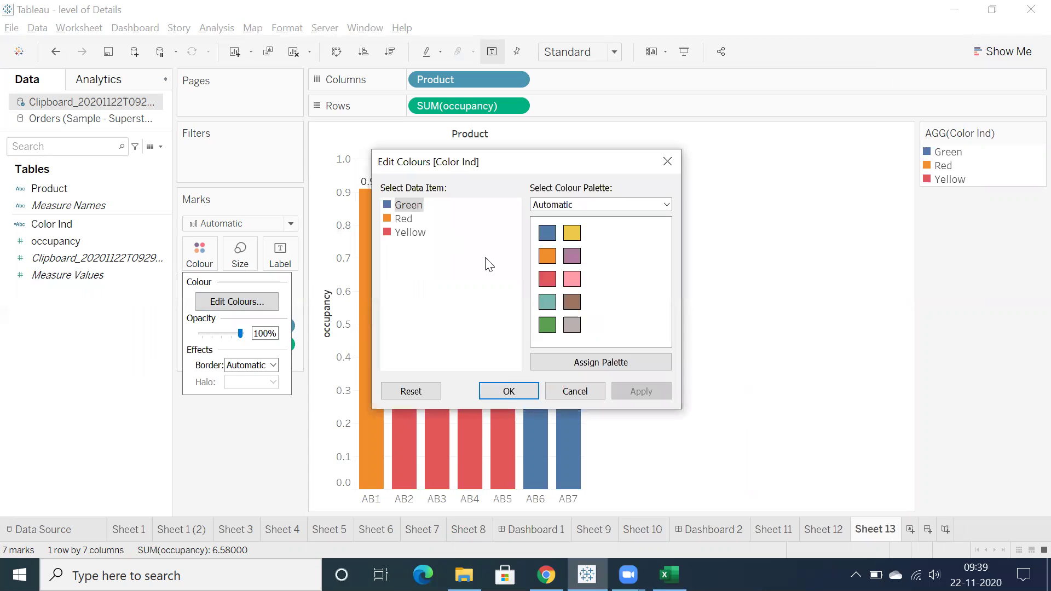
{"action": "left_click", "coordinate": [547, 324]}
{"action": "left_click", "coordinate": [405, 219]}
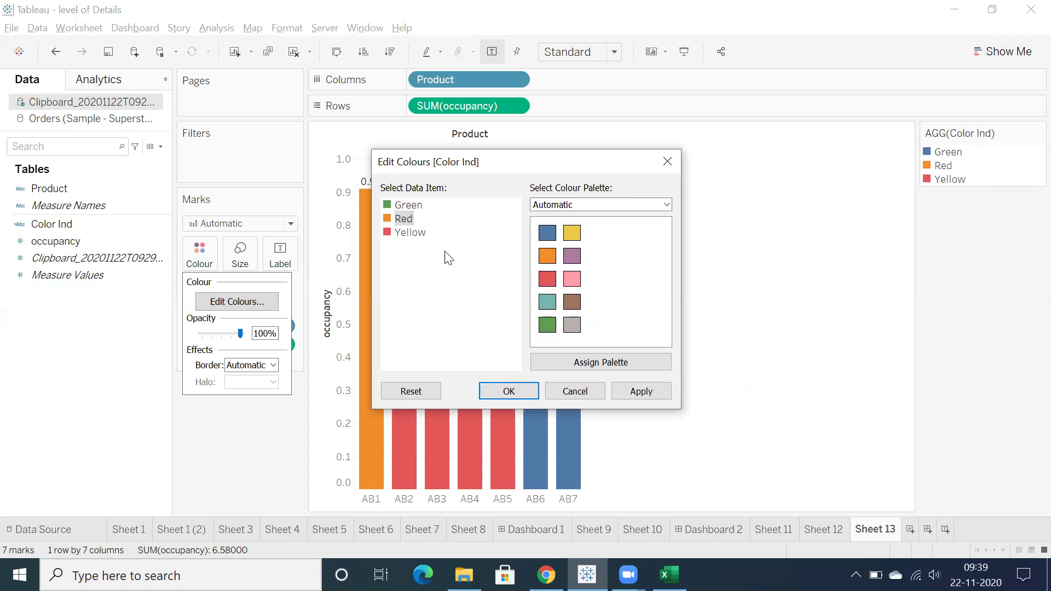
{"action": "left_click", "coordinate": [545, 280]}
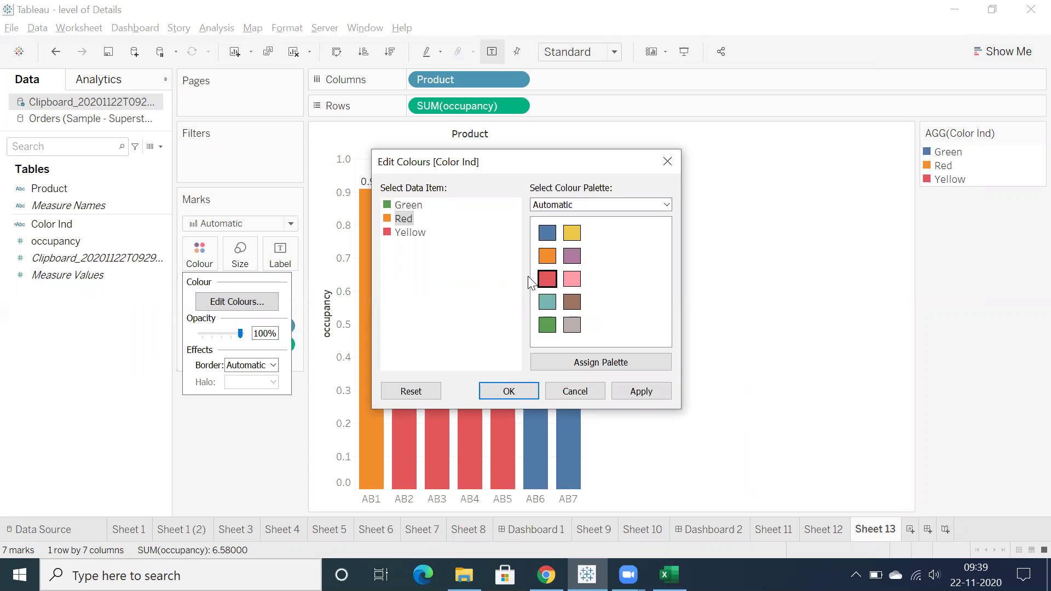
{"action": "left_click", "coordinate": [406, 235]}
{"action": "left_click", "coordinate": [572, 233]}
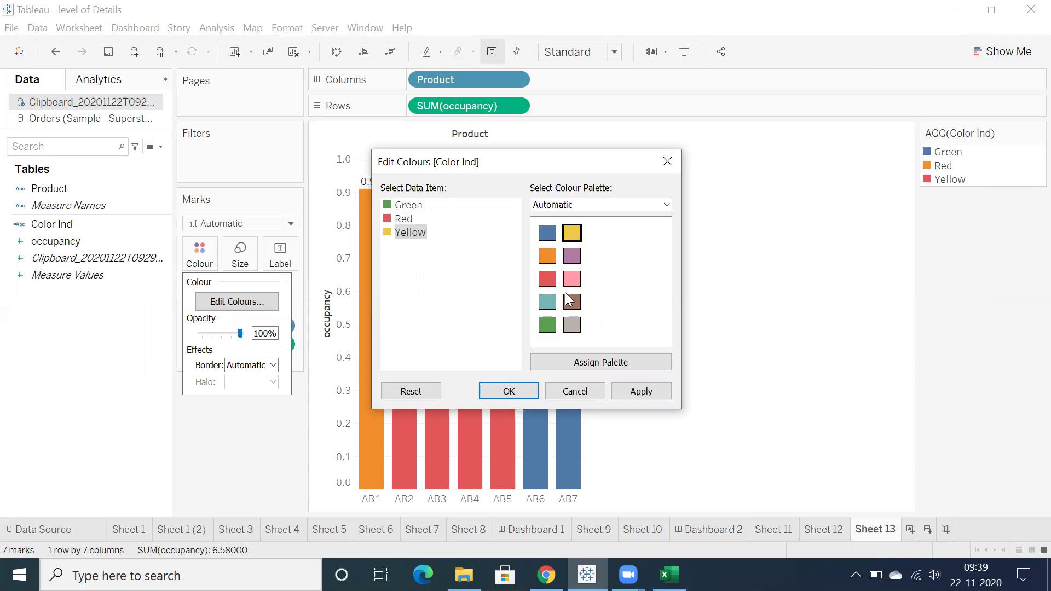
{"action": "left_click", "coordinate": [639, 391]}
{"action": "left_click", "coordinate": [508, 391]}
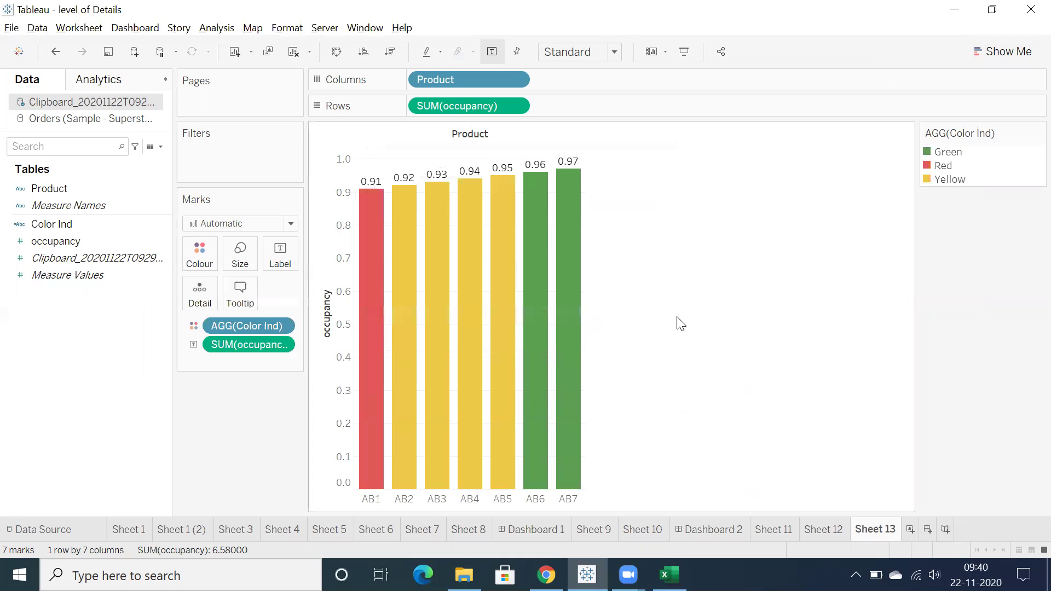
{"action": "mouse_move", "coordinate": [396, 204]}
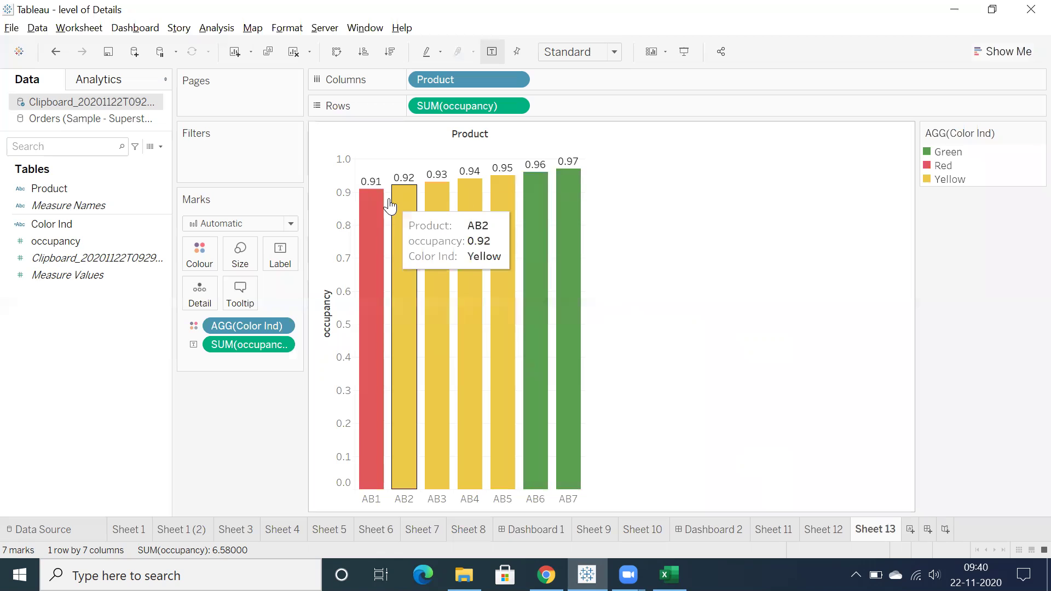
{"action": "mouse_move", "coordinate": [502, 209]}
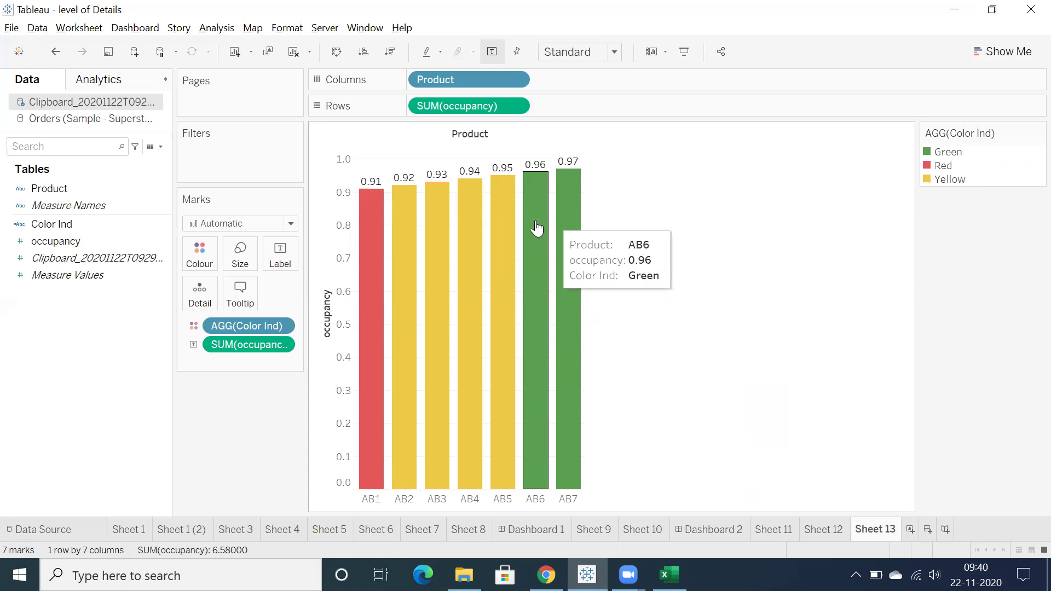
{"action": "mouse_move", "coordinate": [376, 236]}
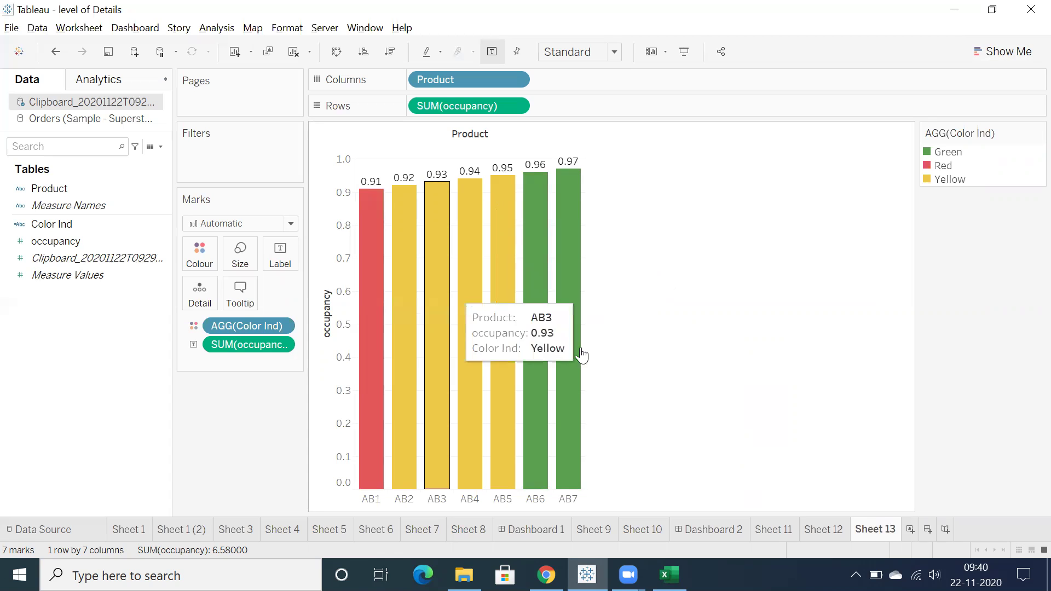
Step: Return to the Chrome forum post showing the asker's Color Occupancy formula
{"action": "key", "text": "alt+Tab"}
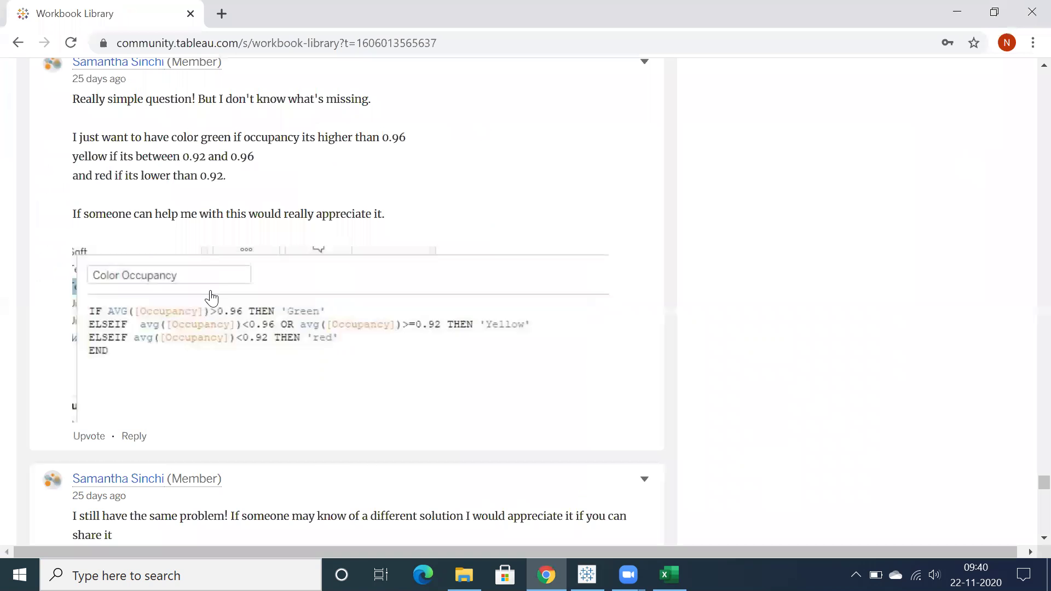